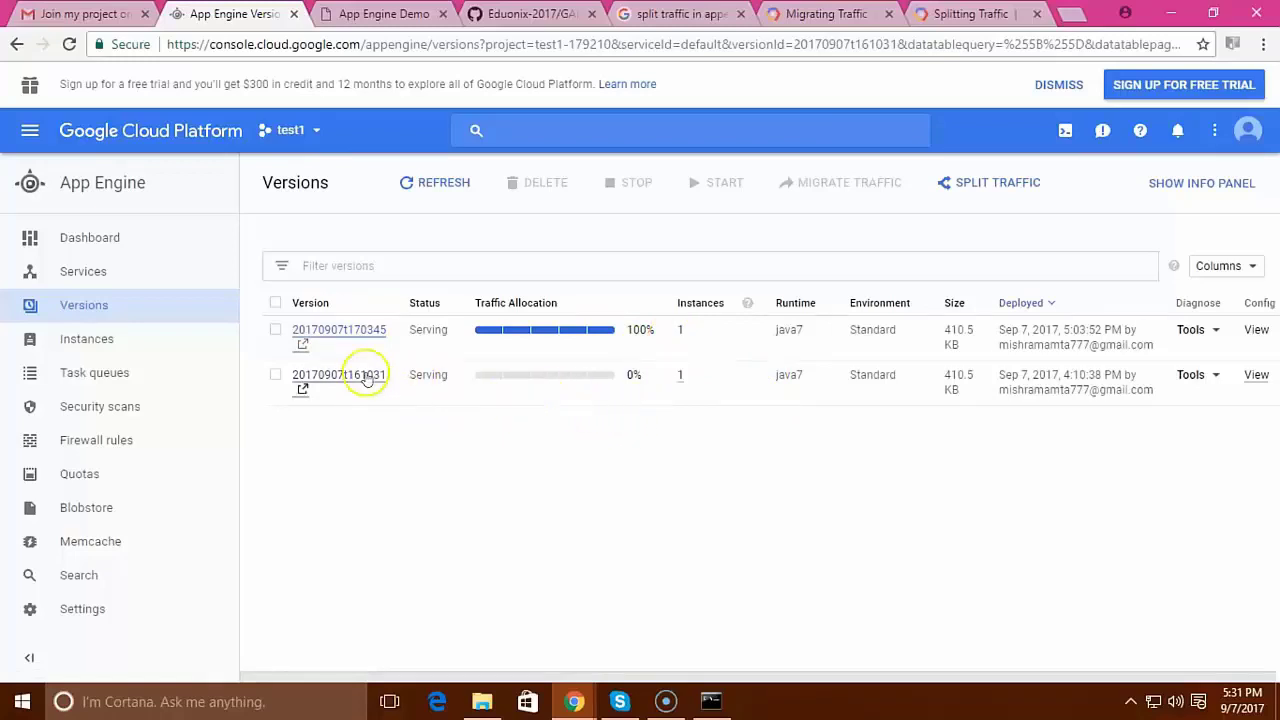
Select both deployed versions, 20170907t170345 and 20170907t161031, and open their traffic splitting settings.
left_click(277, 334)
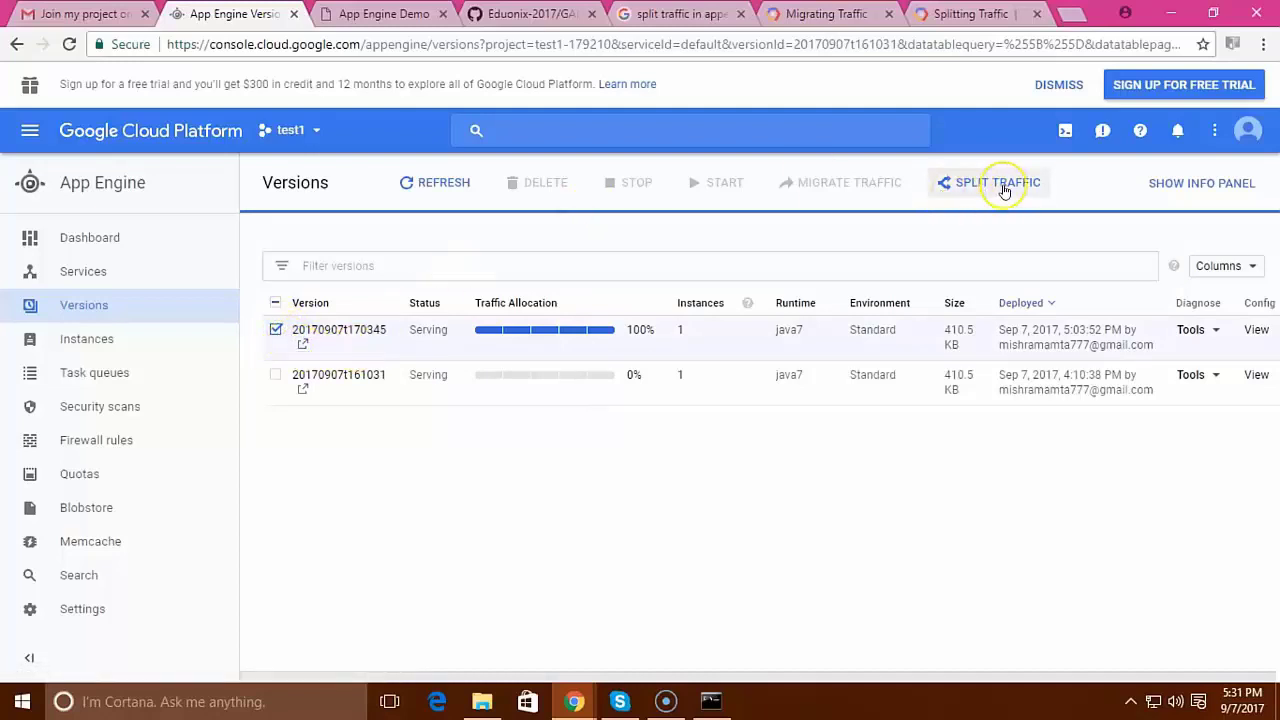
left_click(276, 380)
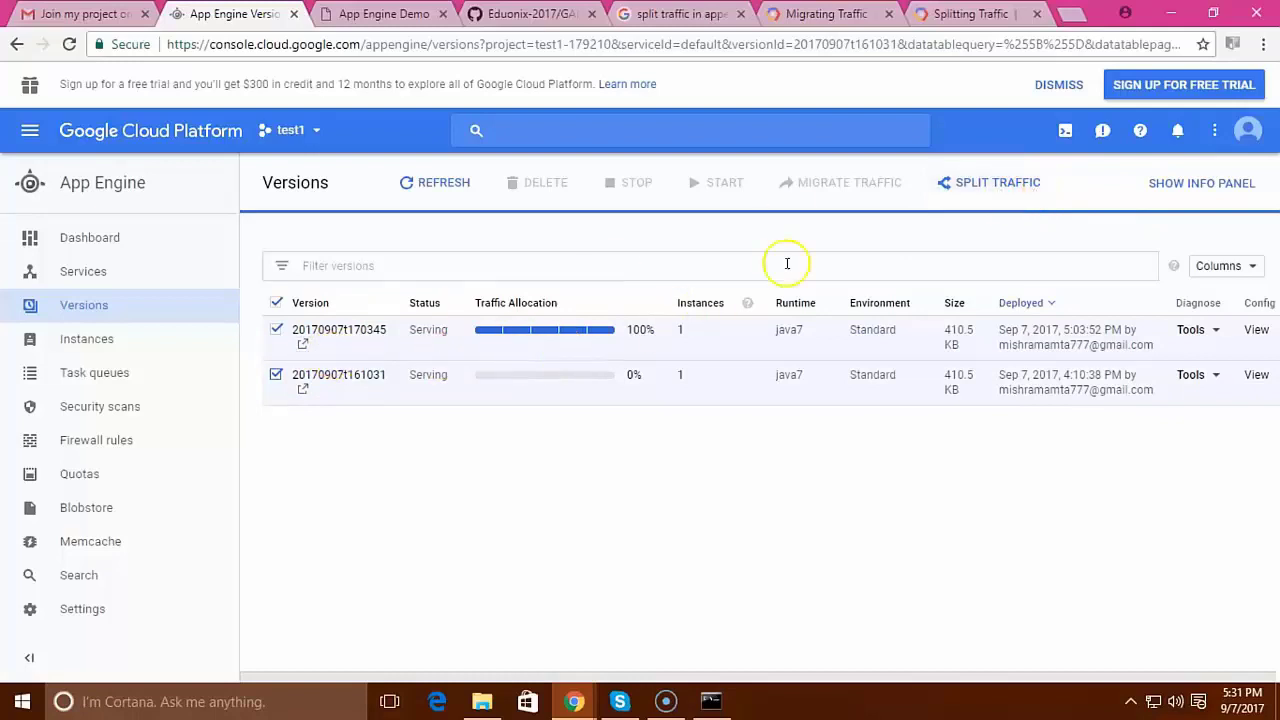
left_click(956, 200)
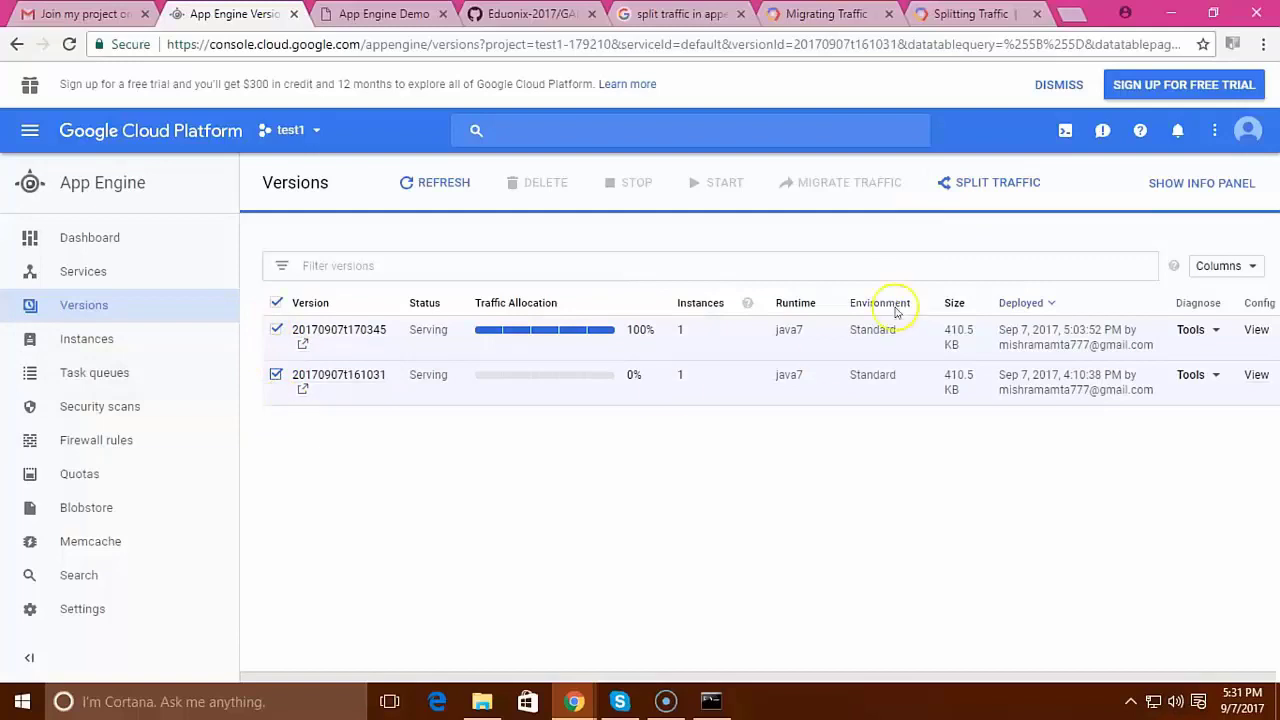
left_click(1005, 195)
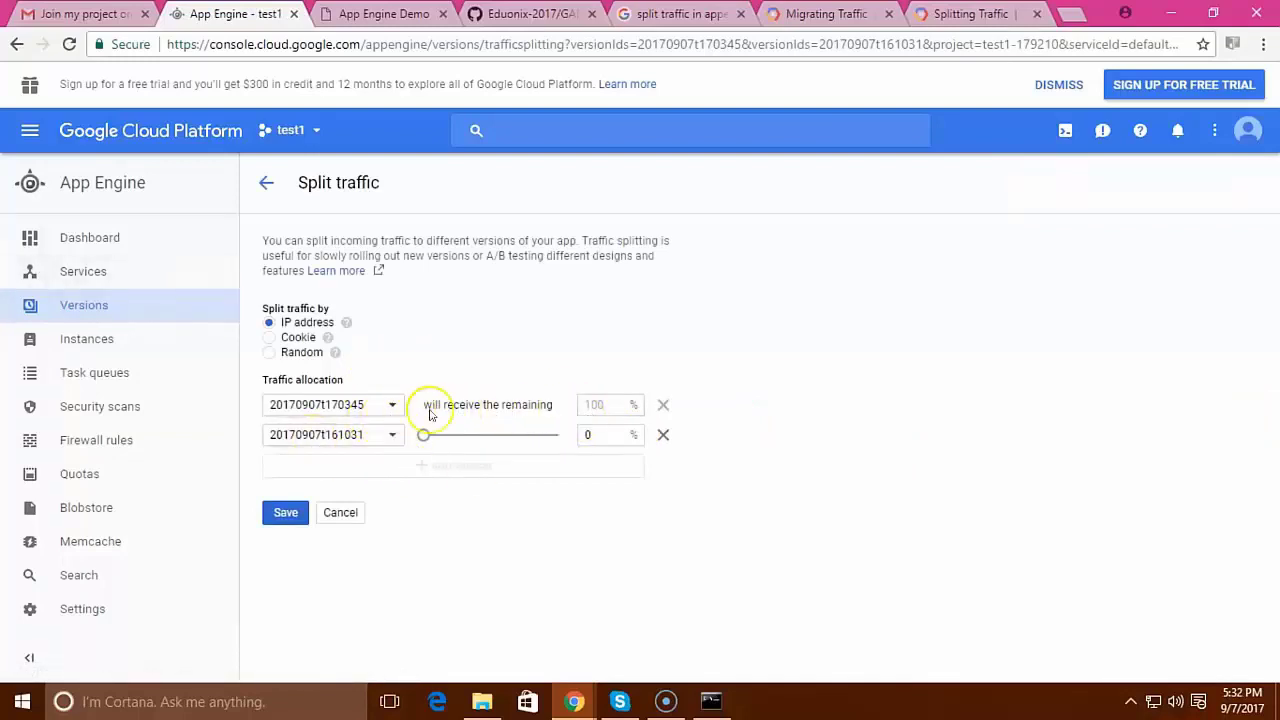
Review the version choices in the traffic allocation and the explanation of what traffic splitting is useful for.
left_click_drag(425, 405, 652, 412)
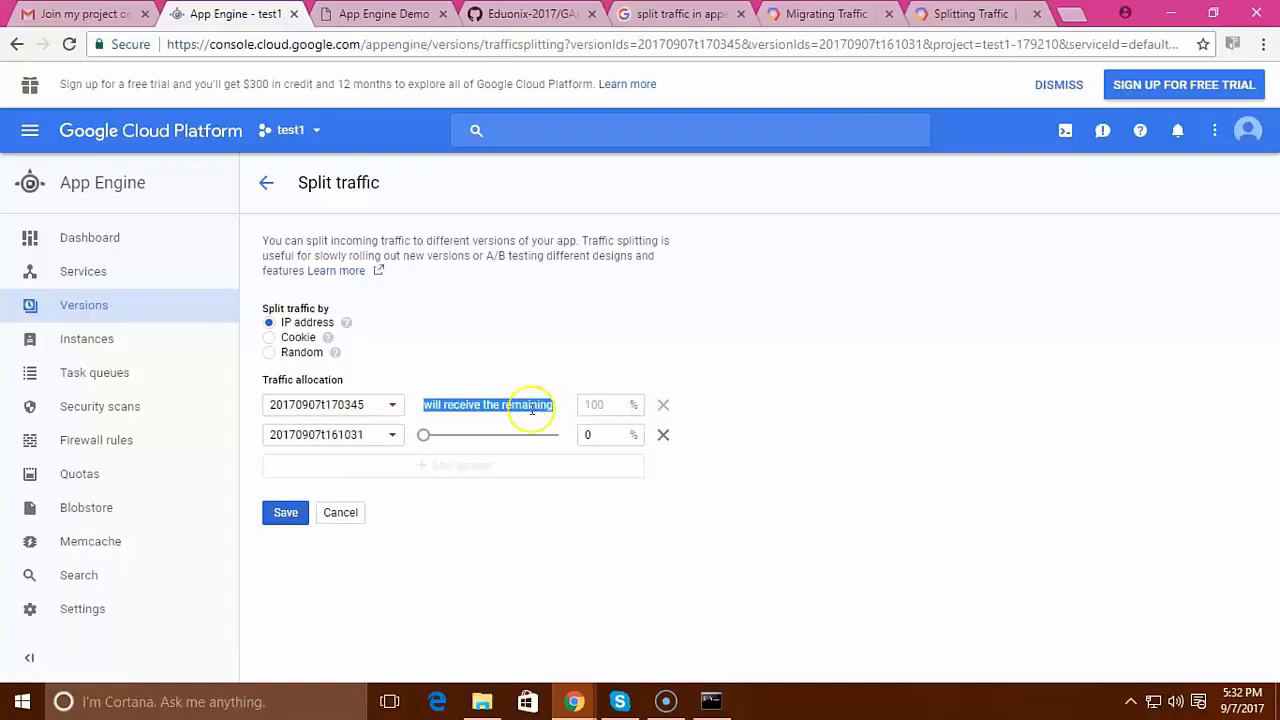
left_click(335, 412)
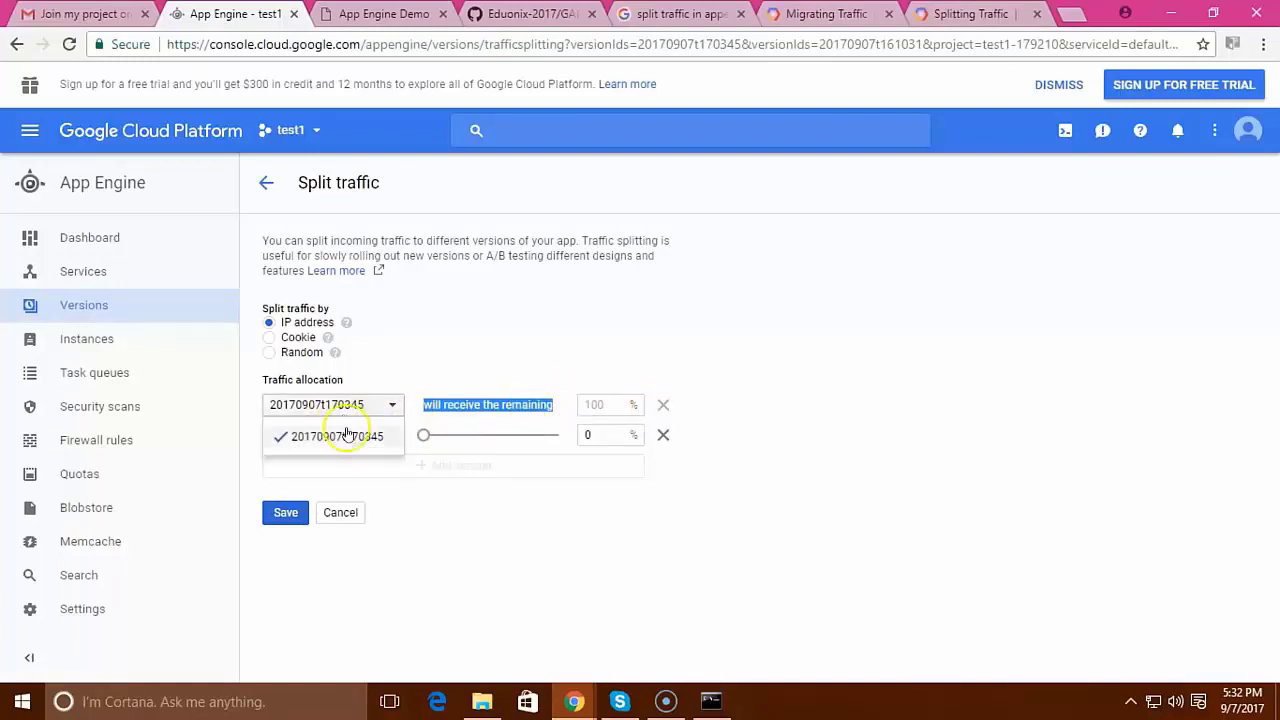
left_click(343, 434)
left_click(346, 436)
left_click(357, 476)
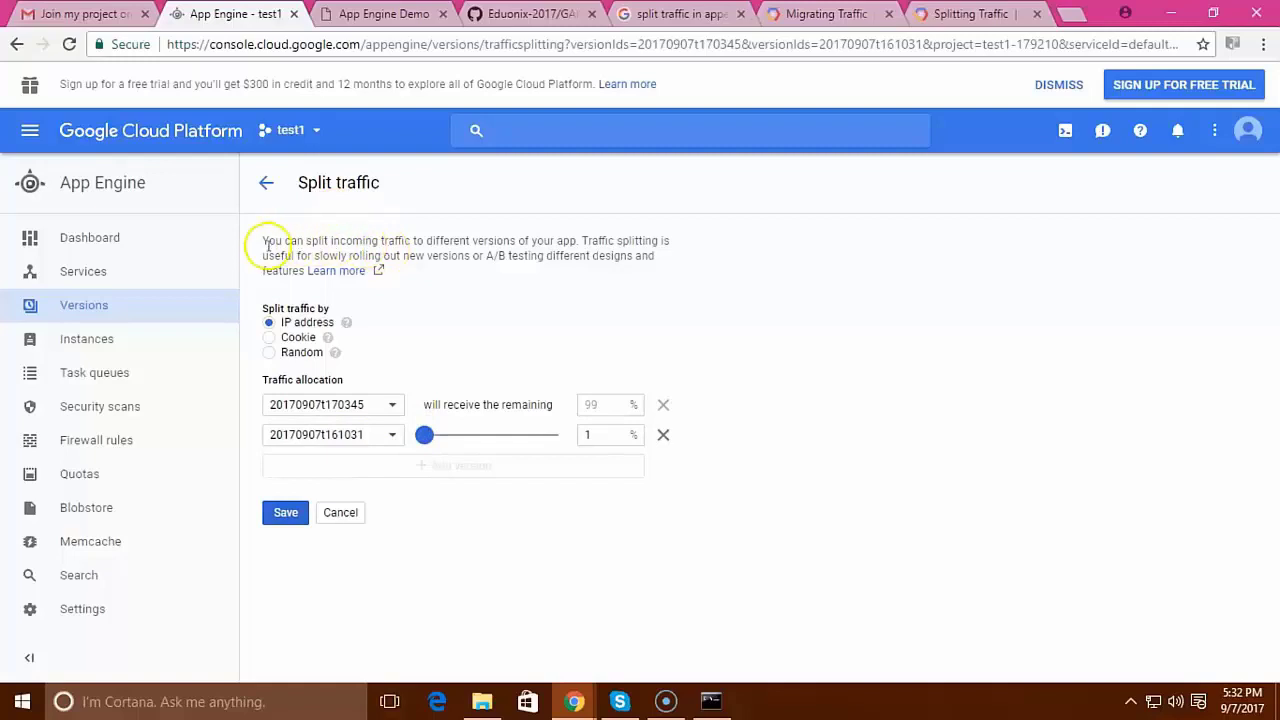
left_click_drag(264, 242, 617, 273)
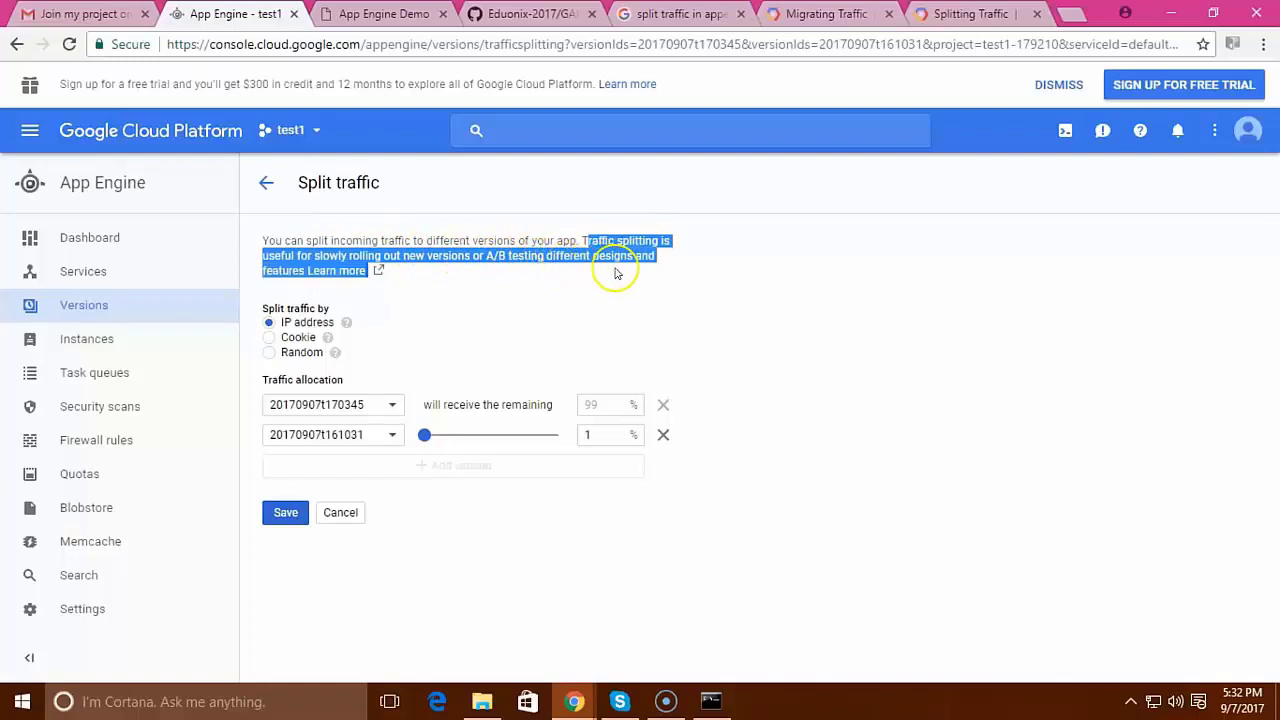
left_click(531, 303)
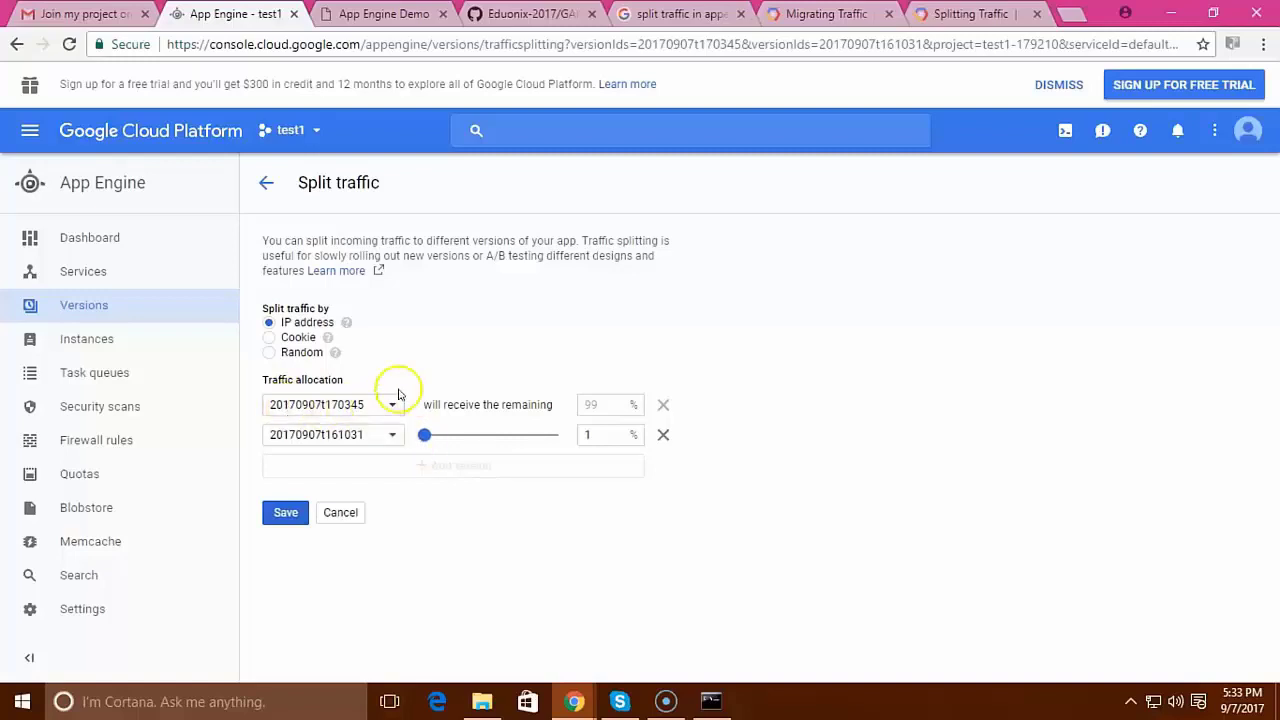
Try allocations of 49% and 53% for version 20170907t161031 along with the Cookie and Random split methods.
left_click_drag(424, 435, 490, 443)
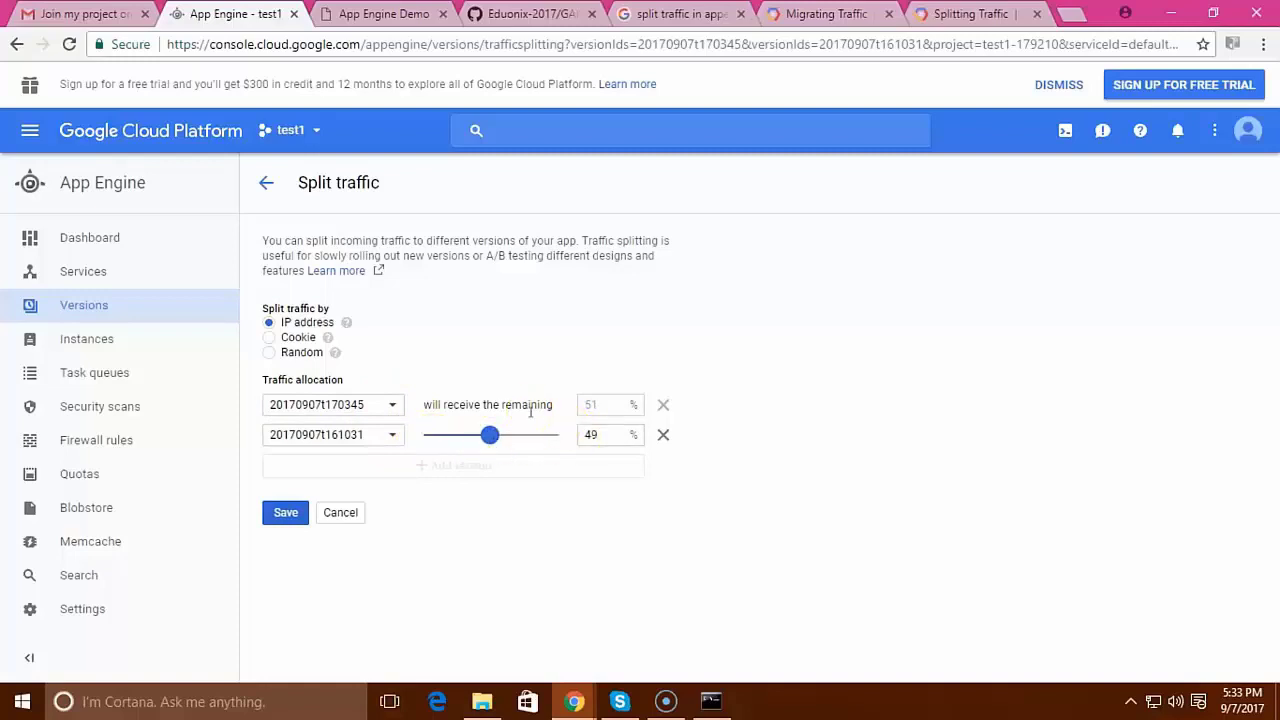
left_click(268, 337)
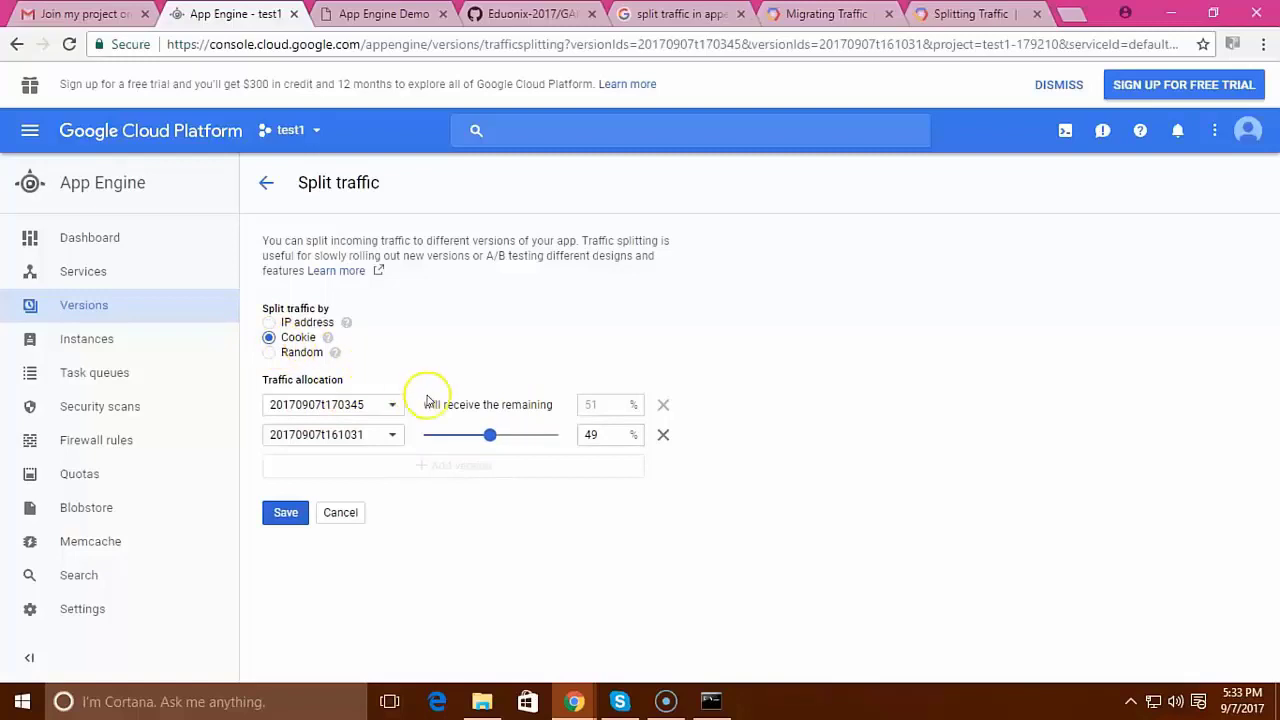
left_click_drag(492, 437, 495, 436)
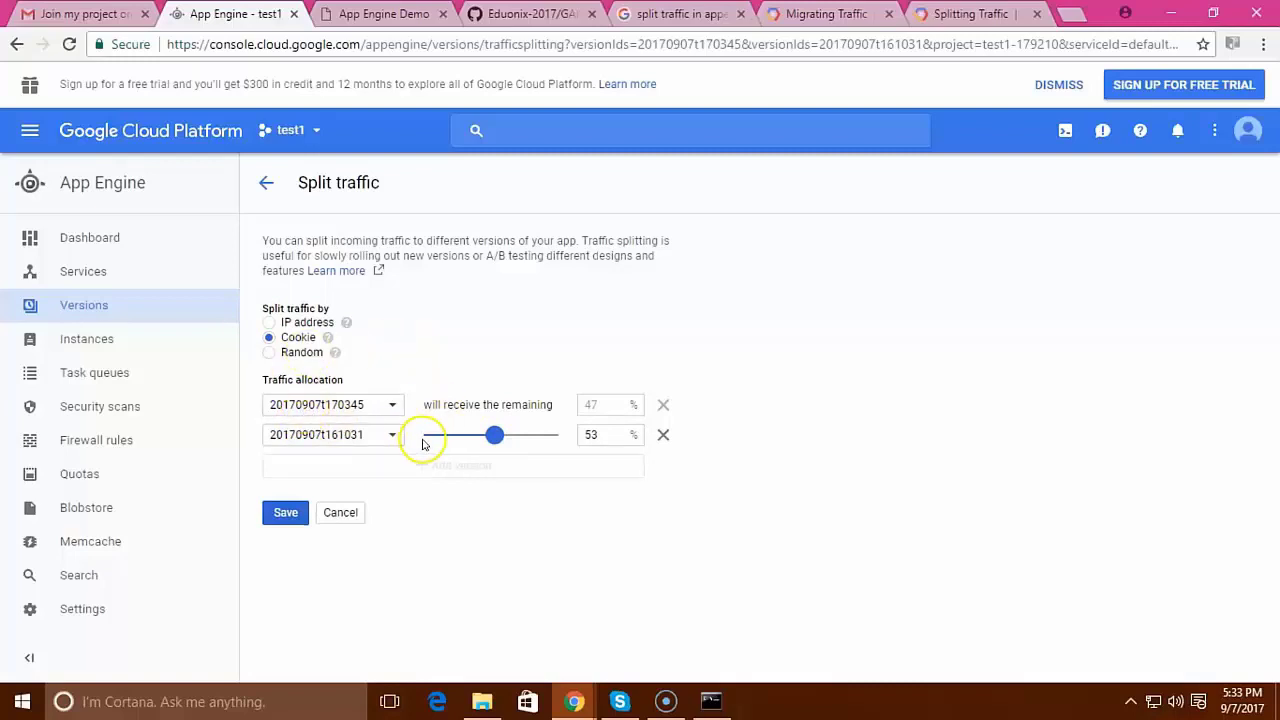
left_click(272, 353)
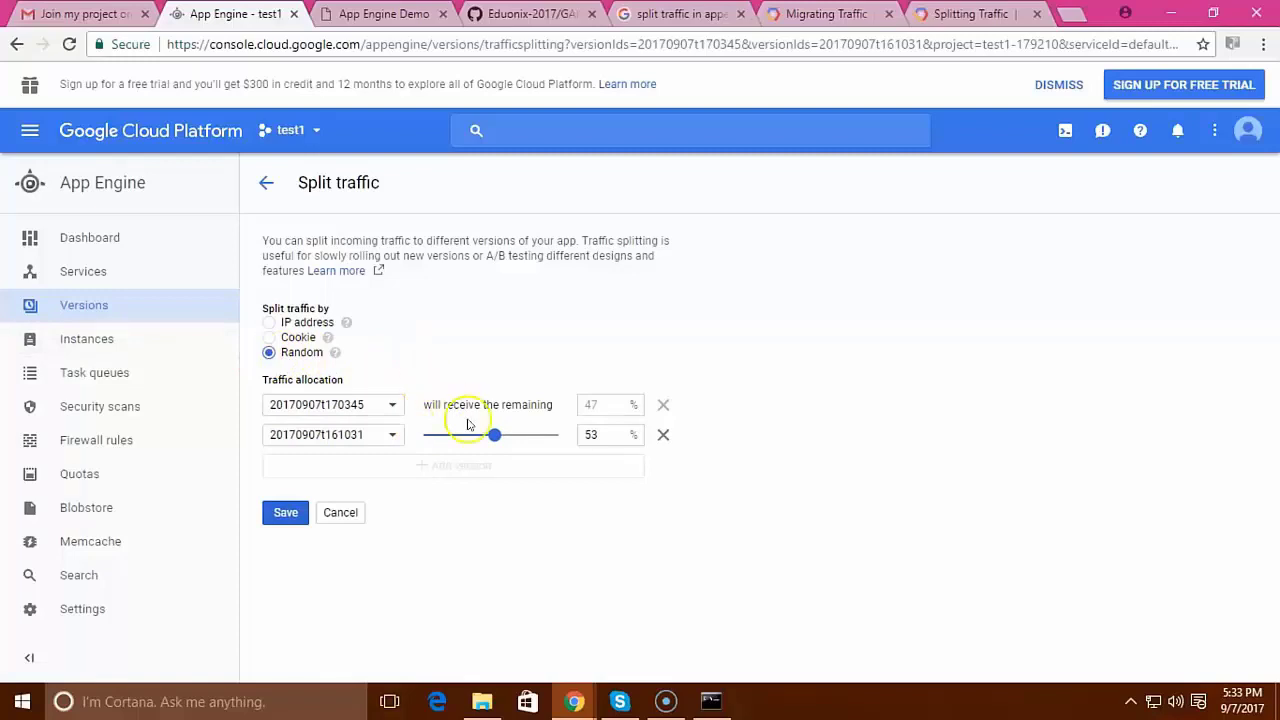
Allocate 45% of traffic to version 20170907t161031, split by IP address, and save the settings.
mouse_move(494, 434)
left_mouse_down()
mouse_move(478, 443)
mouse_move(486, 435)
left_mouse_up()
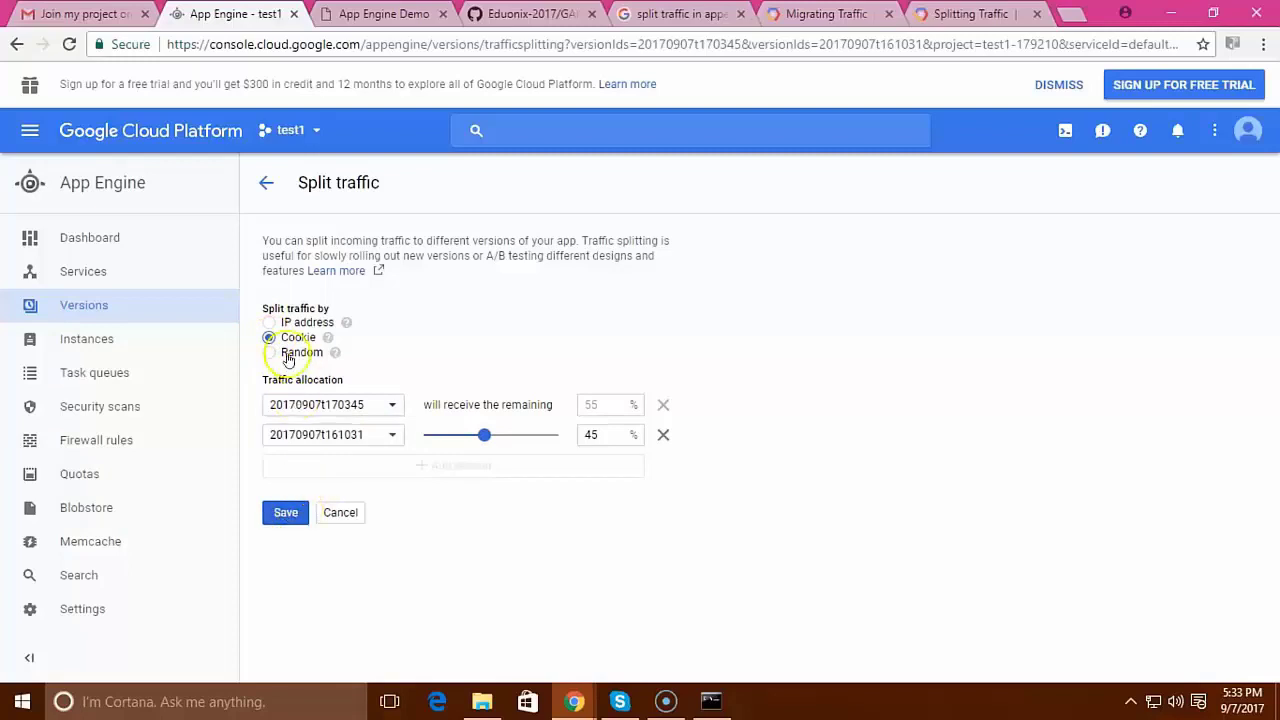
left_click(268, 326)
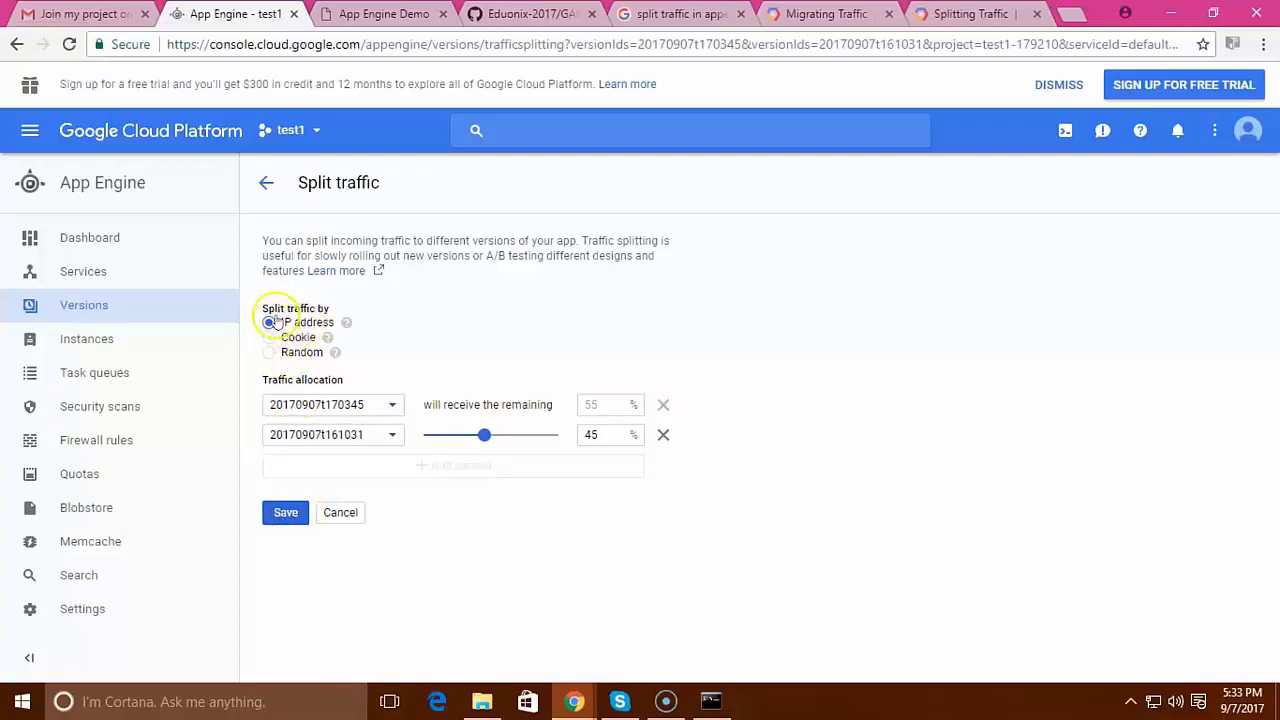
left_click(286, 514)
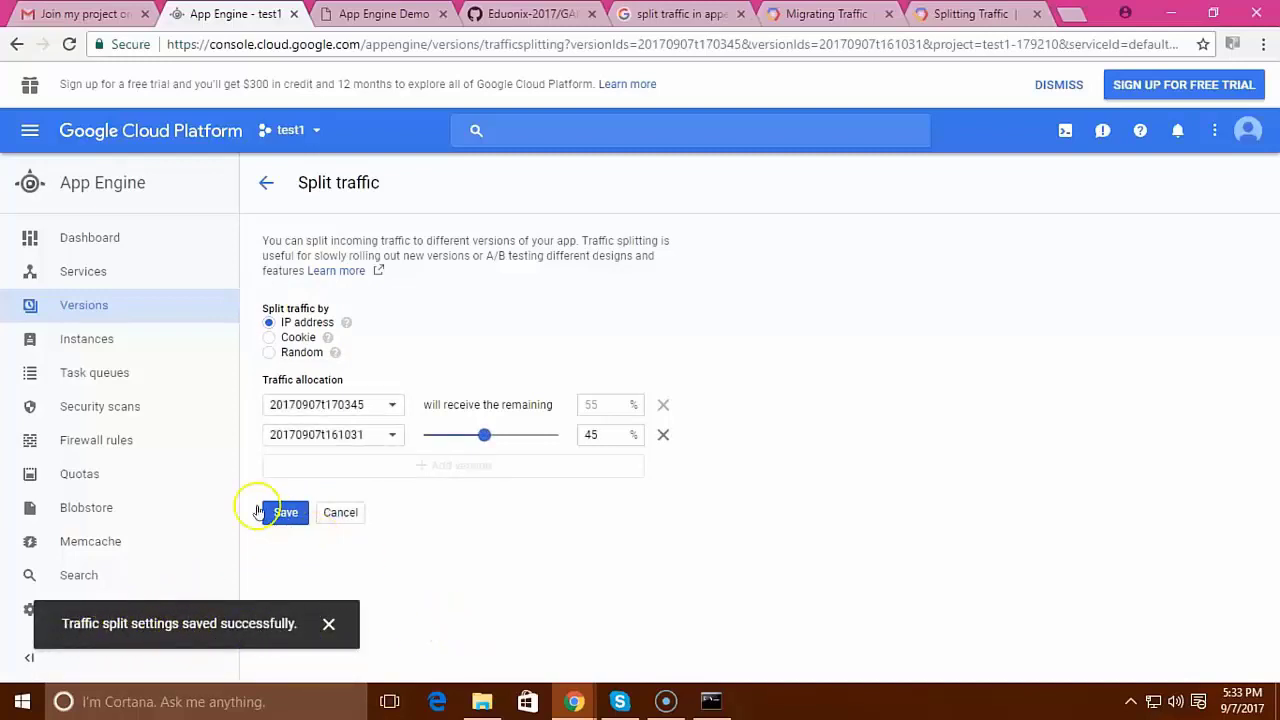
Return to the versions list and select both versions while checking their traffic allocation.
left_click(61, 312)
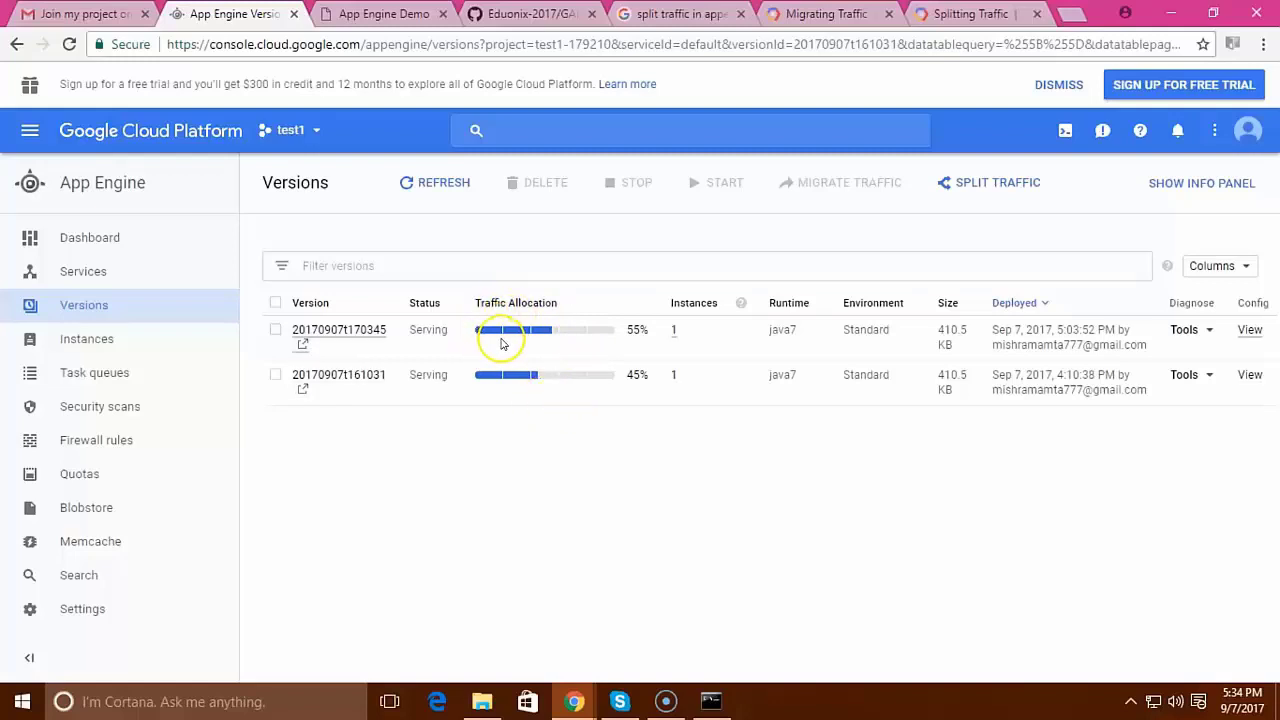
left_click(281, 376)
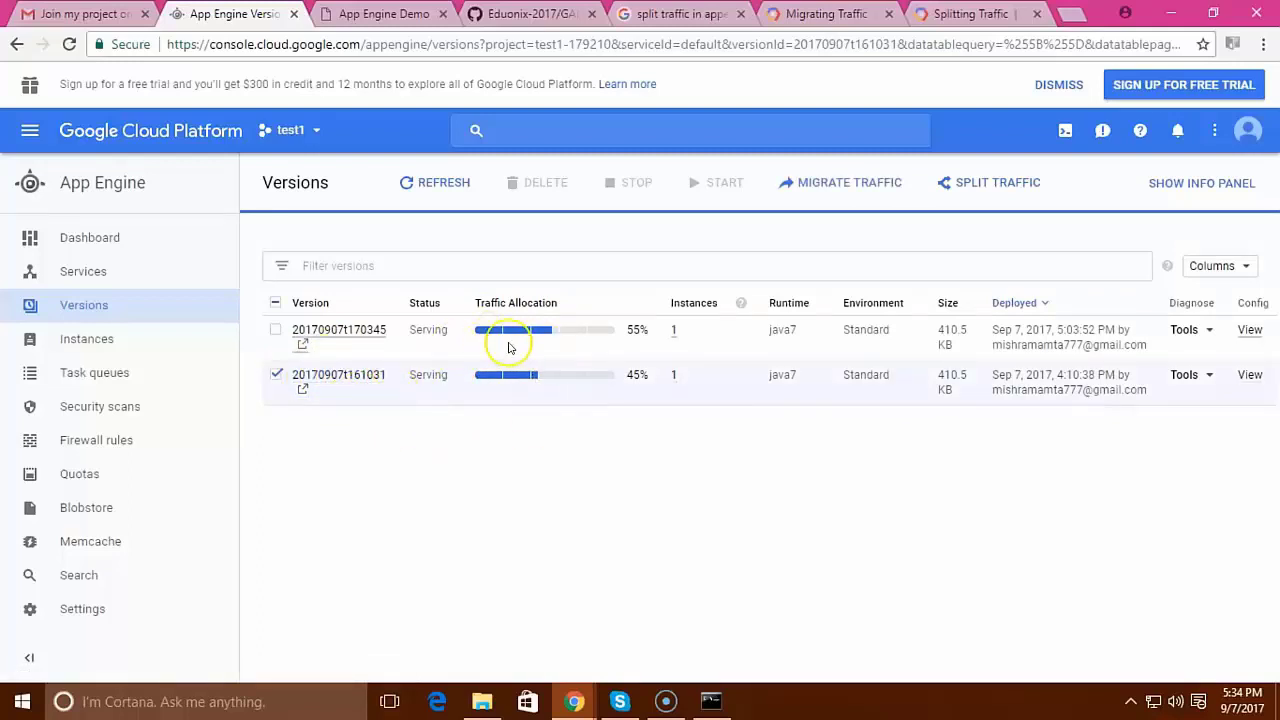
left_click(430, 342)
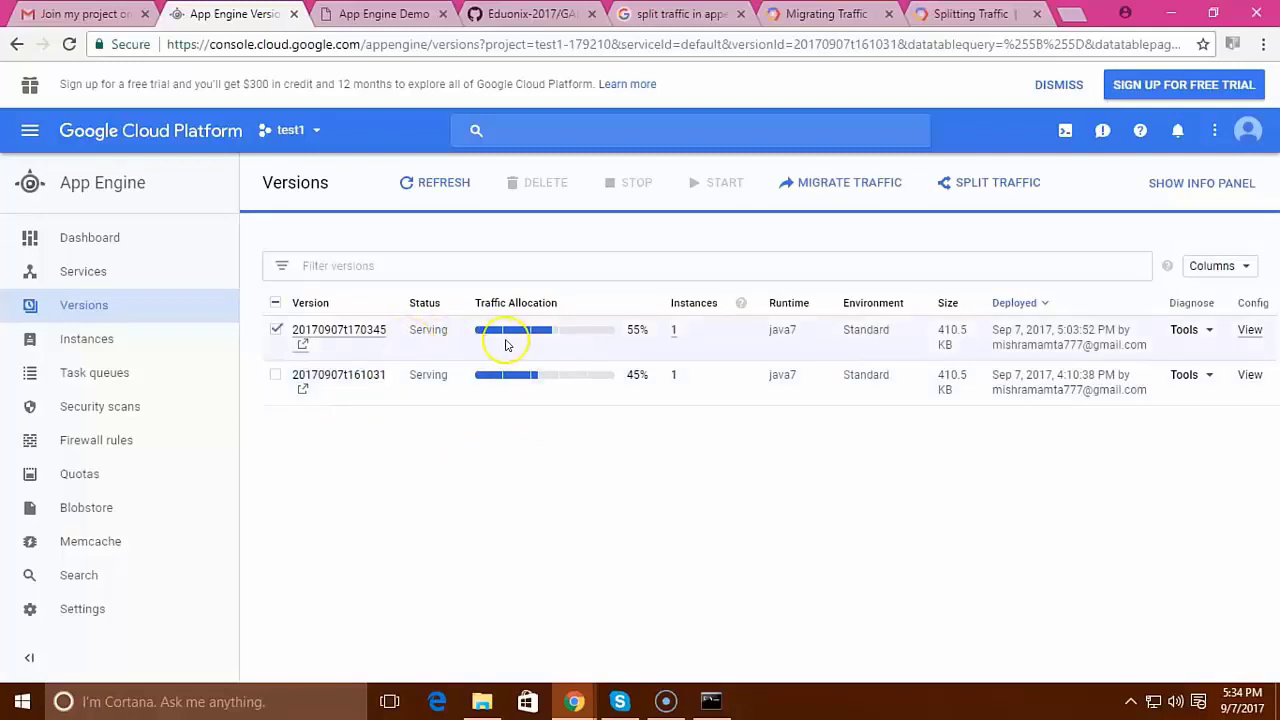
left_click(275, 376)
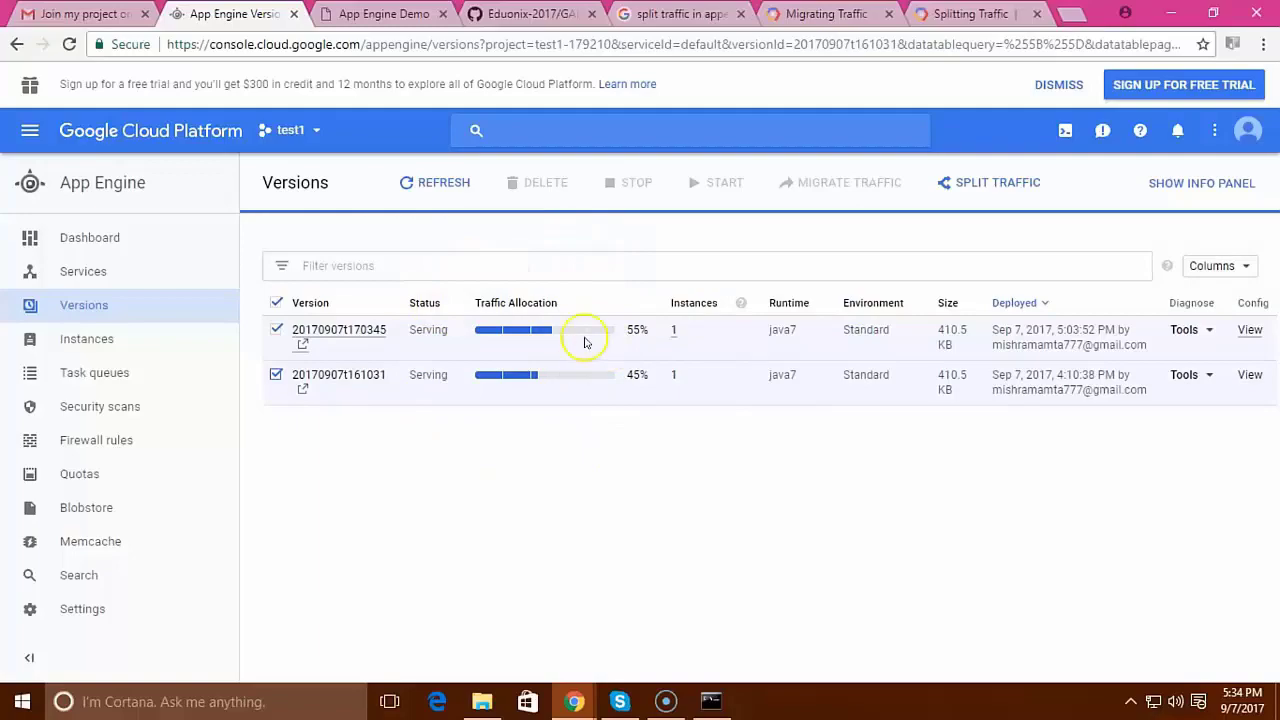
Consult the Splitting Traffic documentation for the section on splitting traffic across multiple versions.
left_click(930, 14)
scroll(640, 420, "down", 15)
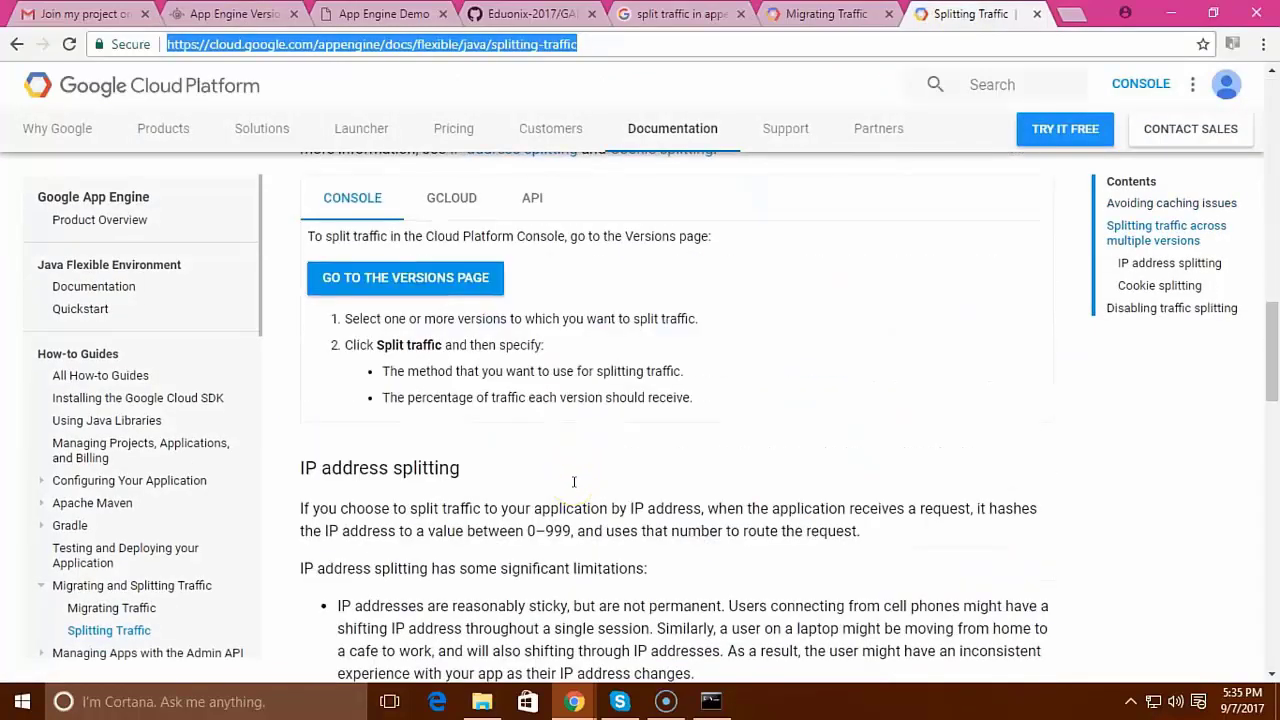
scroll(574, 482, "up", 1)
scroll(574, 482, "up", 2)
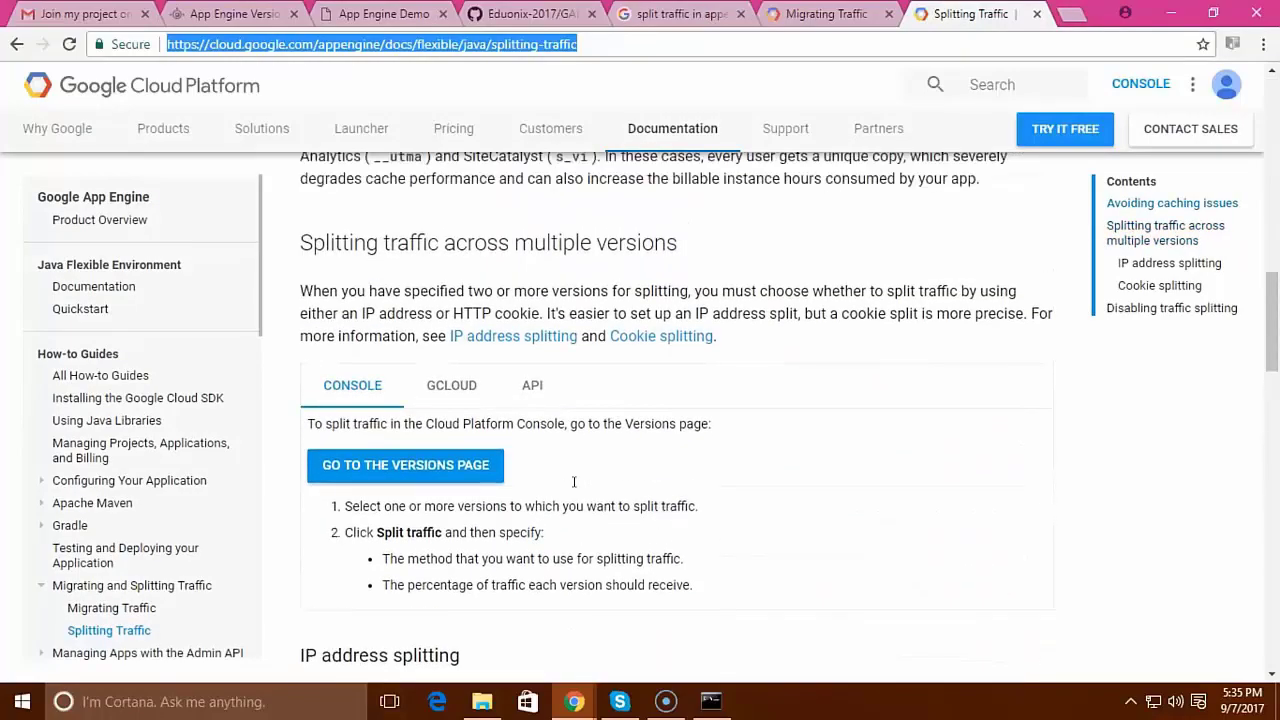
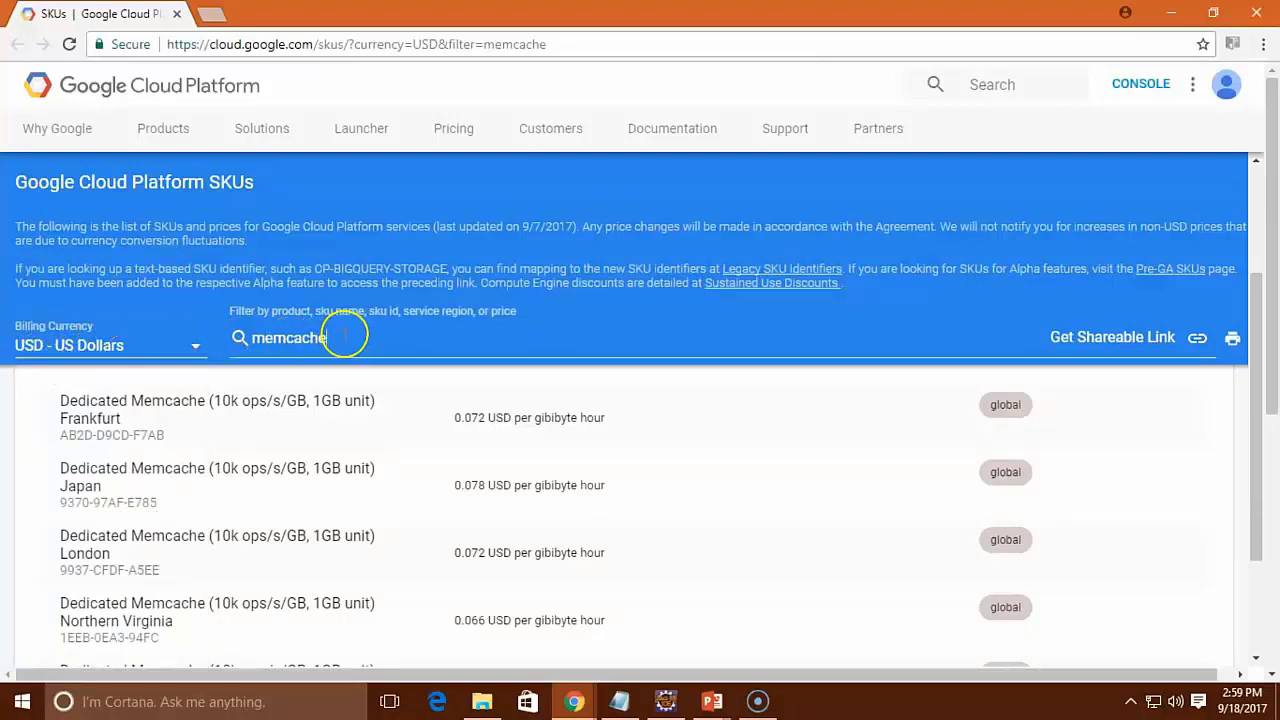
Examine the App Engine dedicated Memcache prices per region in the SKU list filtered by "memcache".
left_click_drag(335, 338, 251, 338)
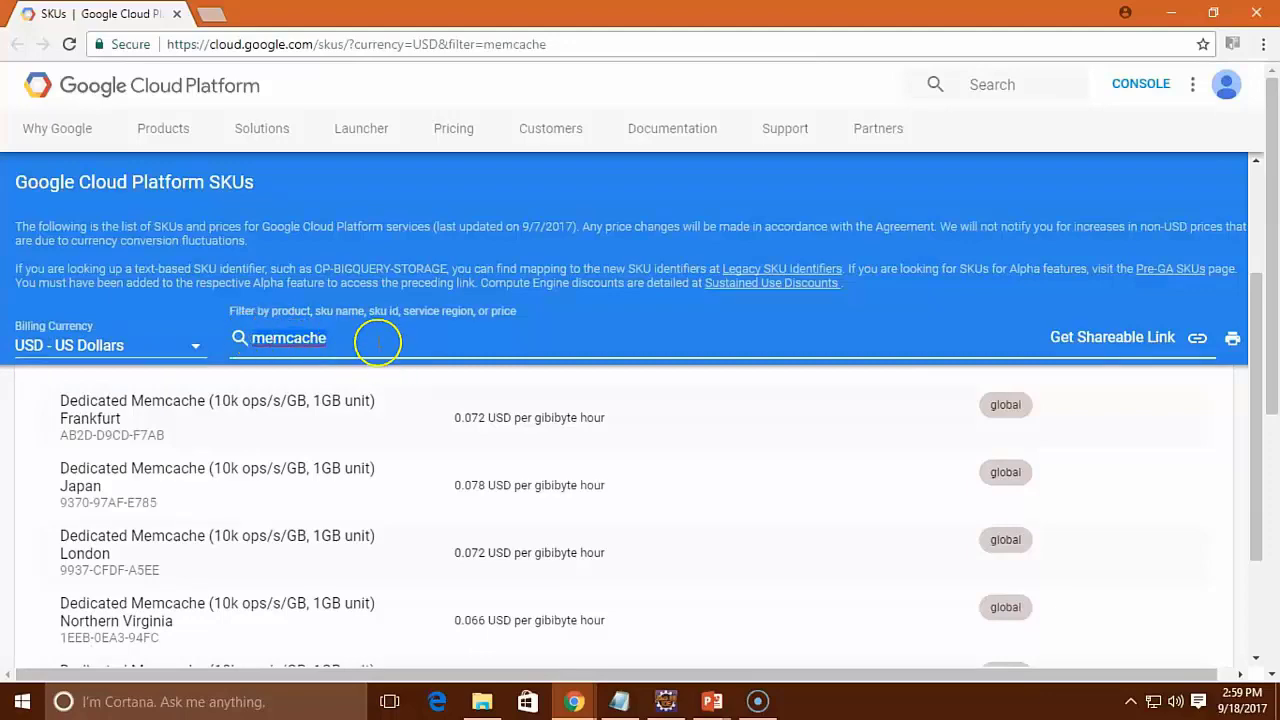
scroll(380, 340, "down", 1)
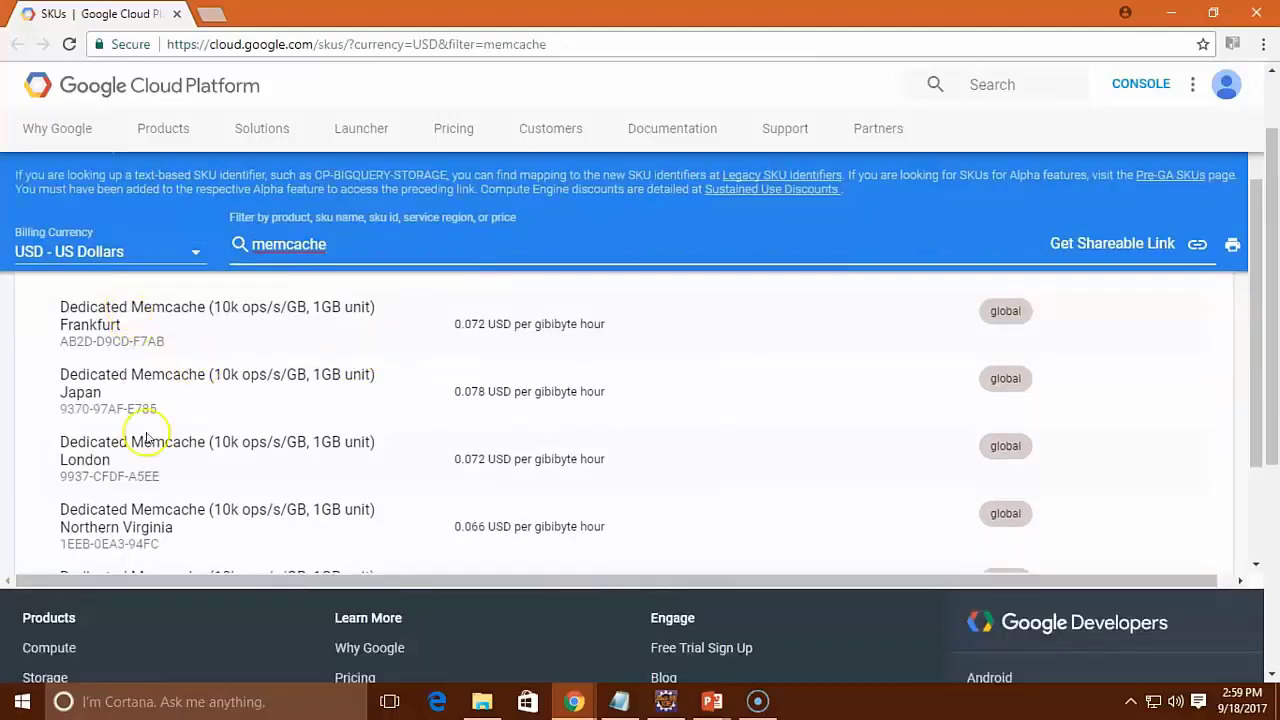
scroll(251, 394, "up", 3)
scroll(271, 400, "down", 3)
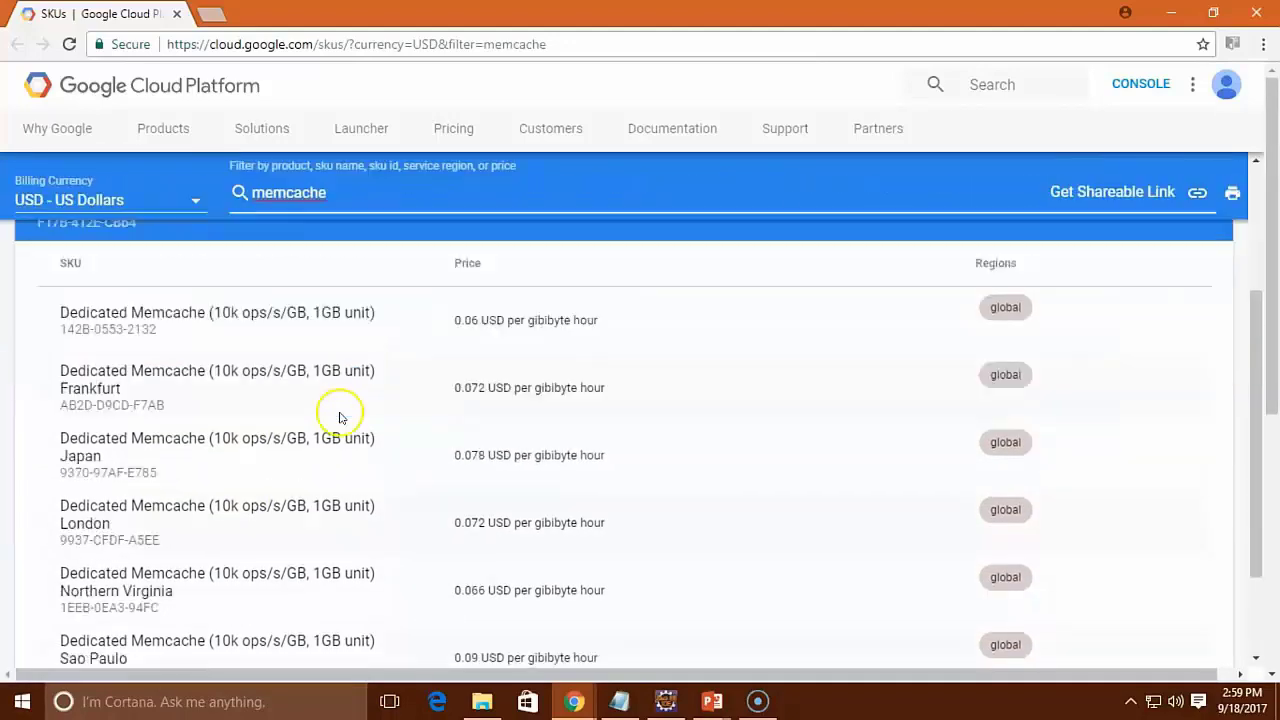
scroll(700, 420, "down", 1)
scroll(286, 526, "up", 4)
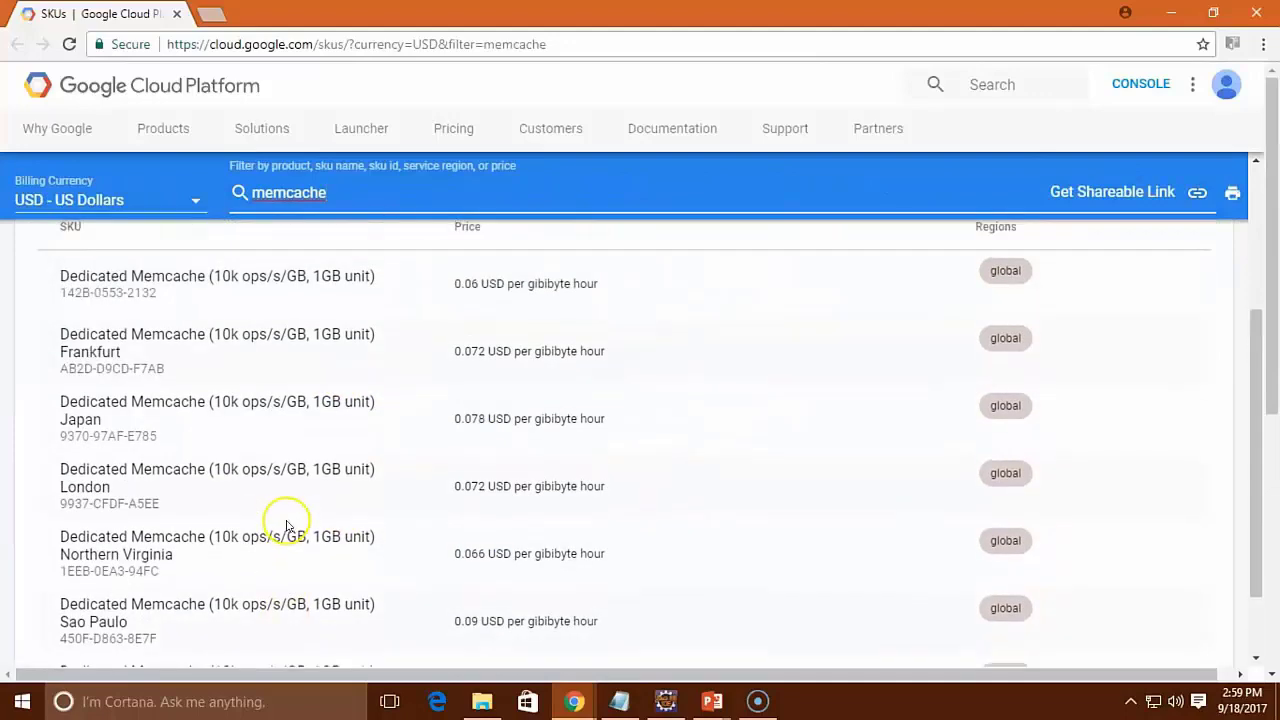
scroll(291, 522, "down", 2)
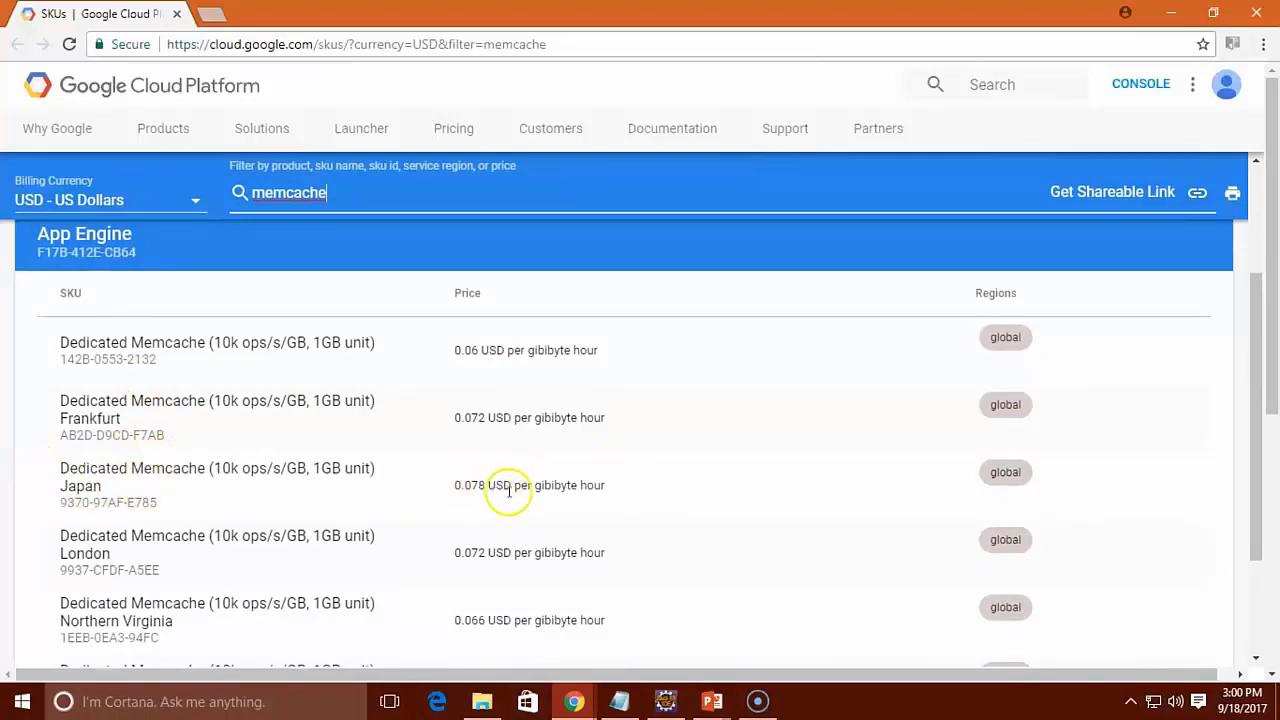
scroll(508, 490, "down", 3)
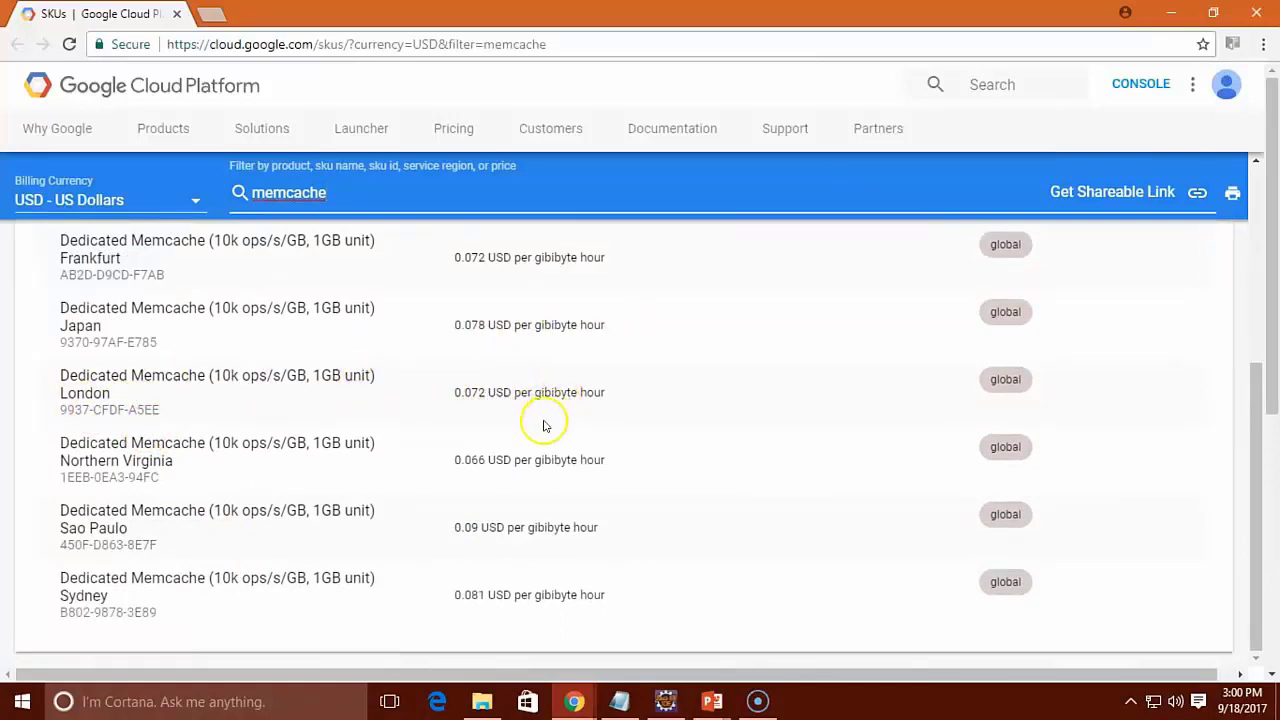
scroll(543, 425, "down", 1)
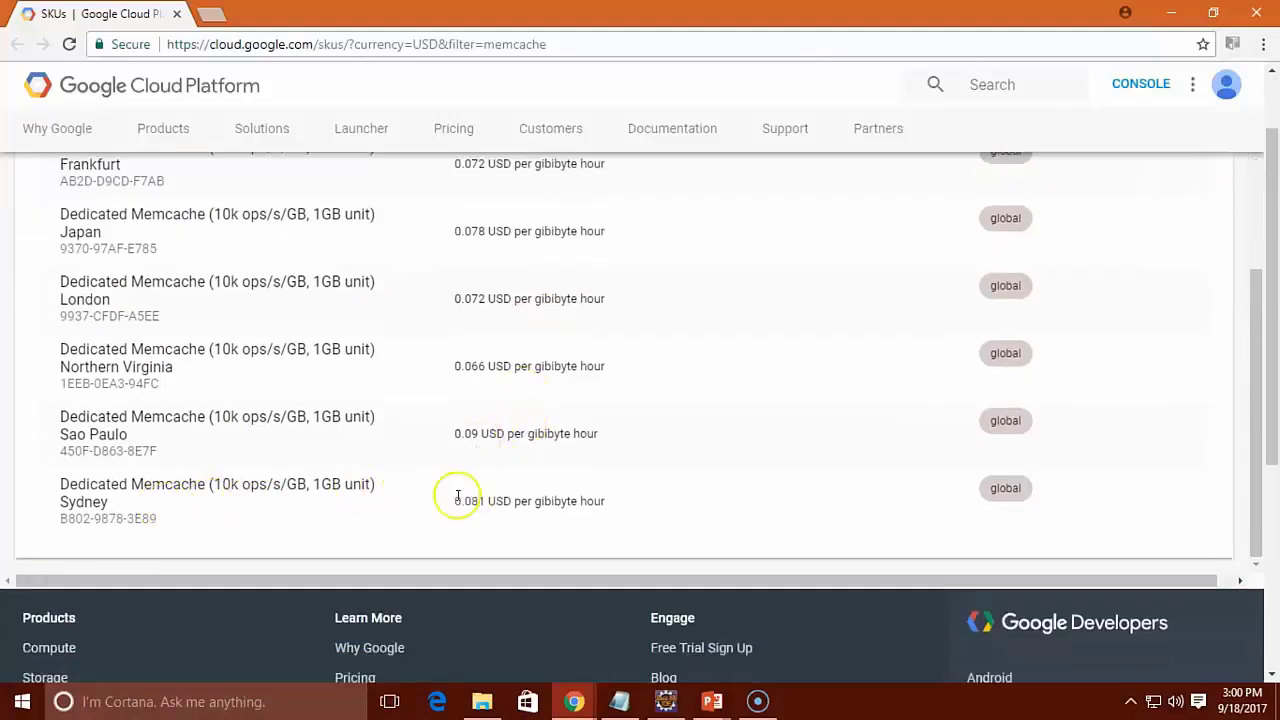
scroll(620, 505, "up", 3)
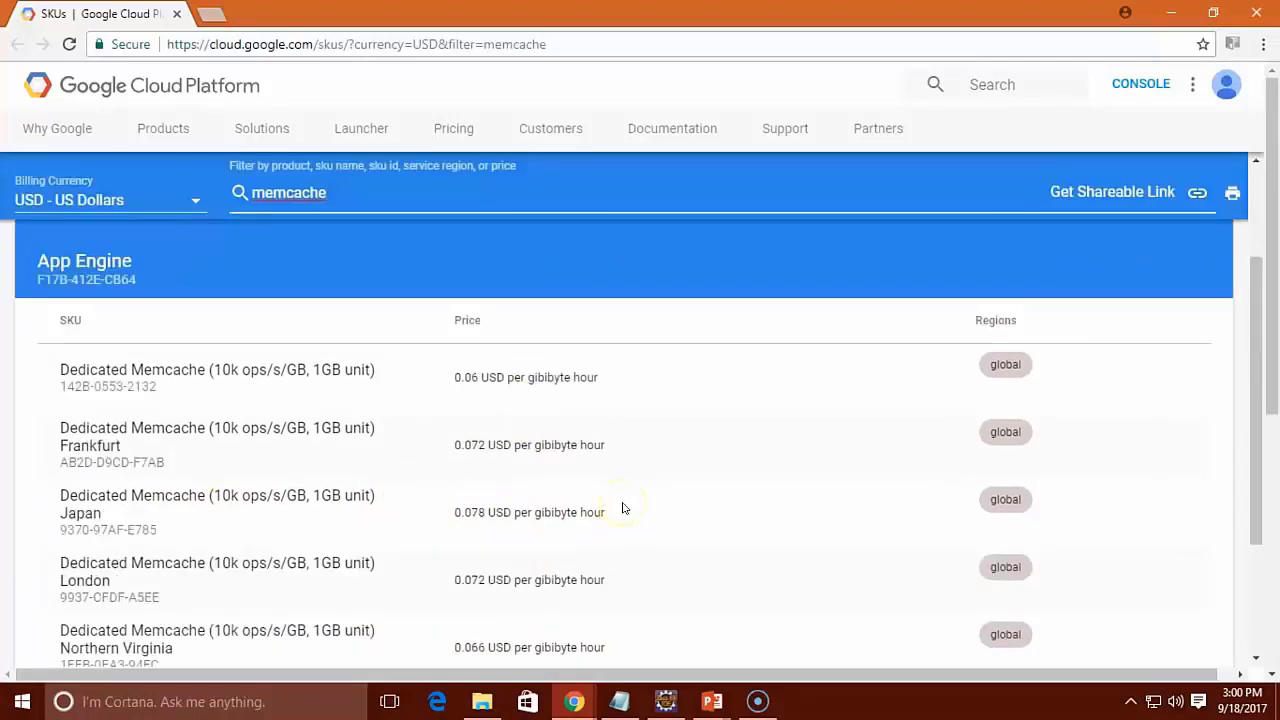
scroll(622, 508, "down", 2)
scroll(622, 508, "up", 2)
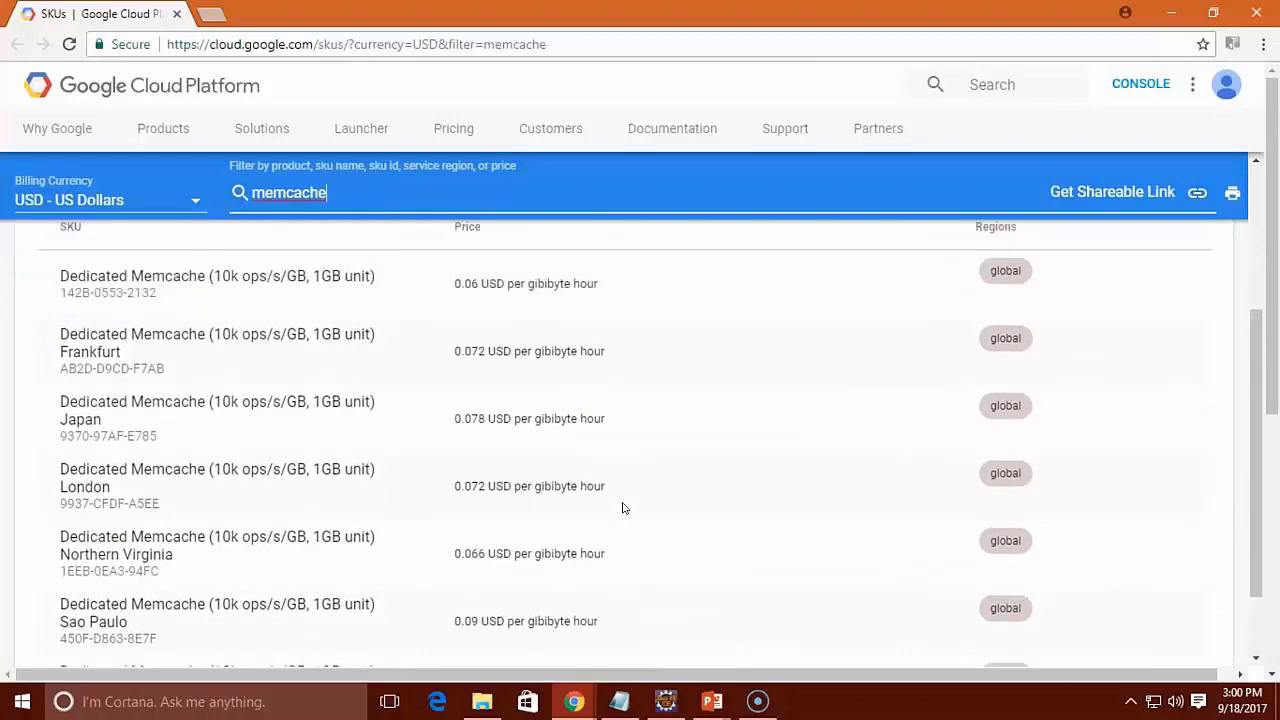
scroll(620, 508, "up", 2)
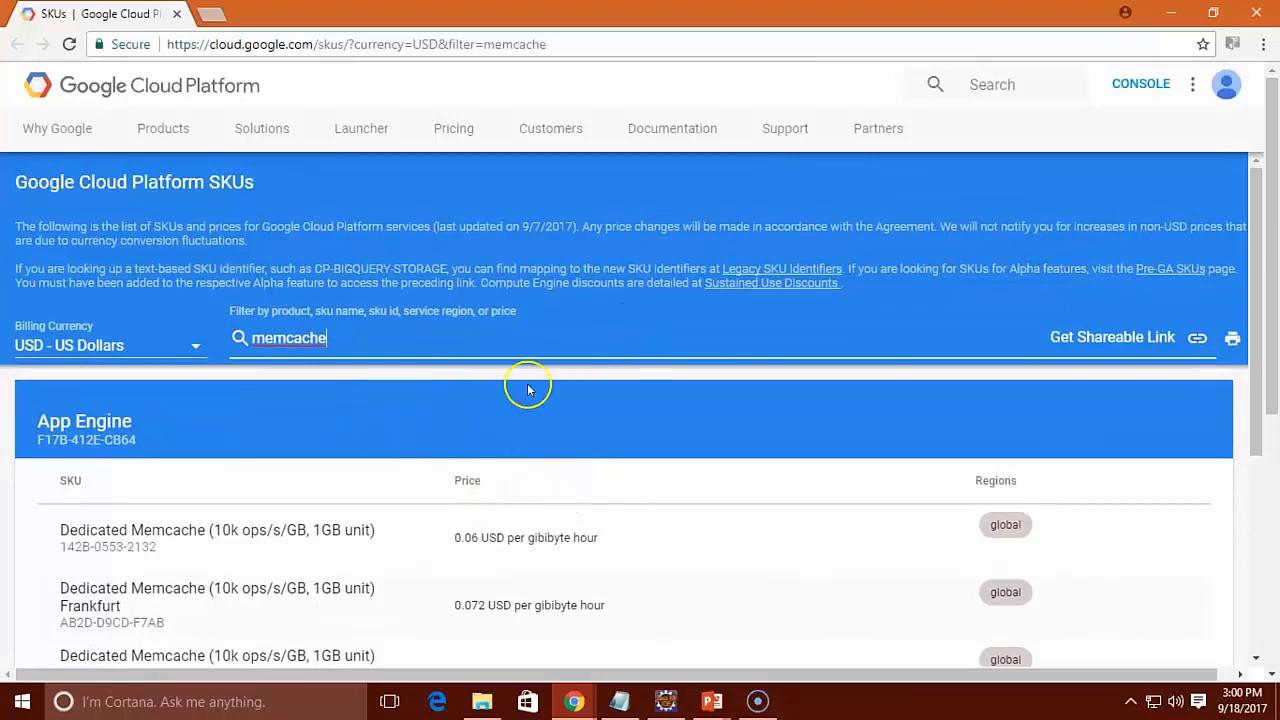
scroll(516, 383, "down", 2)
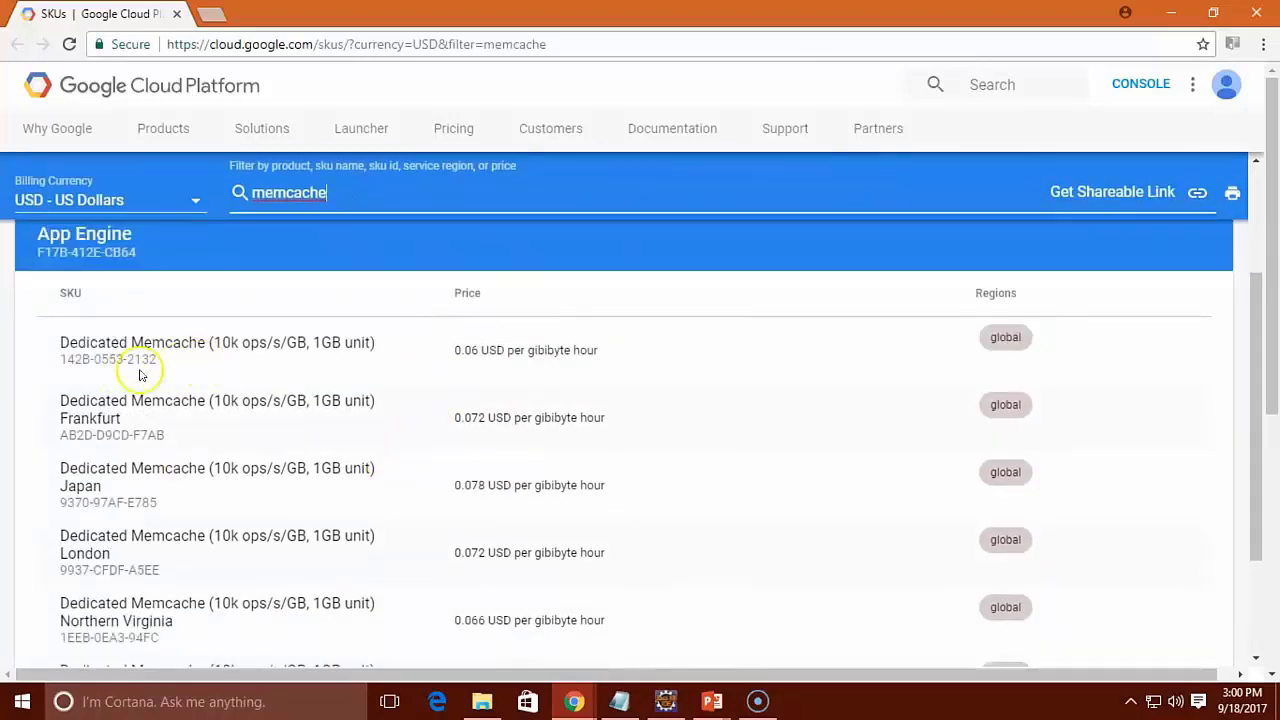
scroll(137, 466, "down", 1)
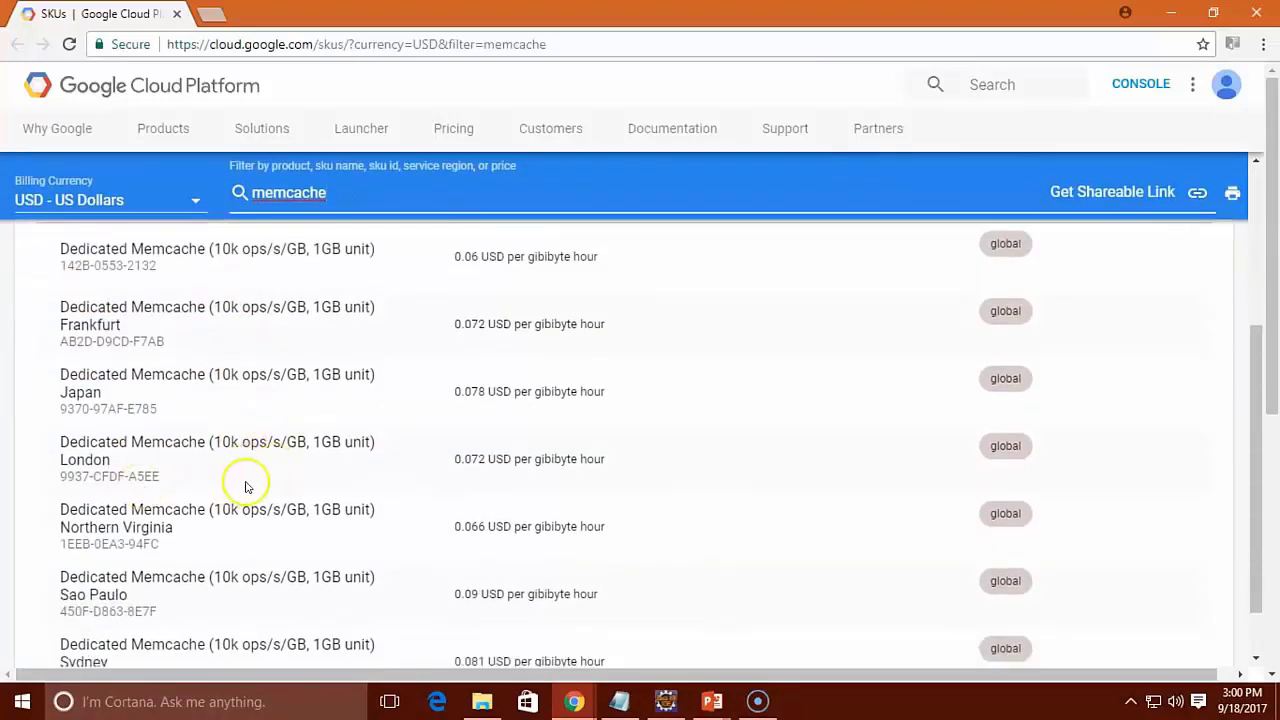
Check the remaining regional dedicated Memcache prices further down the SKU list.
scroll(245, 486, "down", 1)
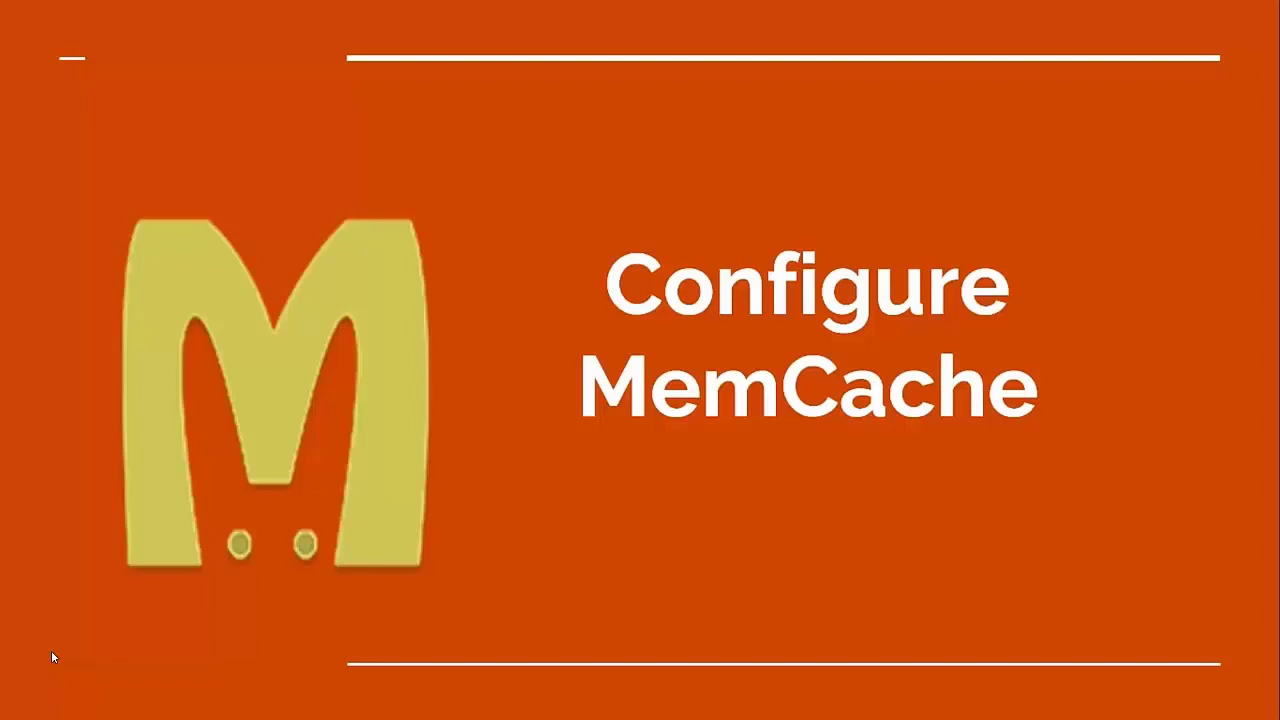
Switch from the presentation to the App Engine console in Chrome and open the project demoproject-1.
key("alt+Tab")
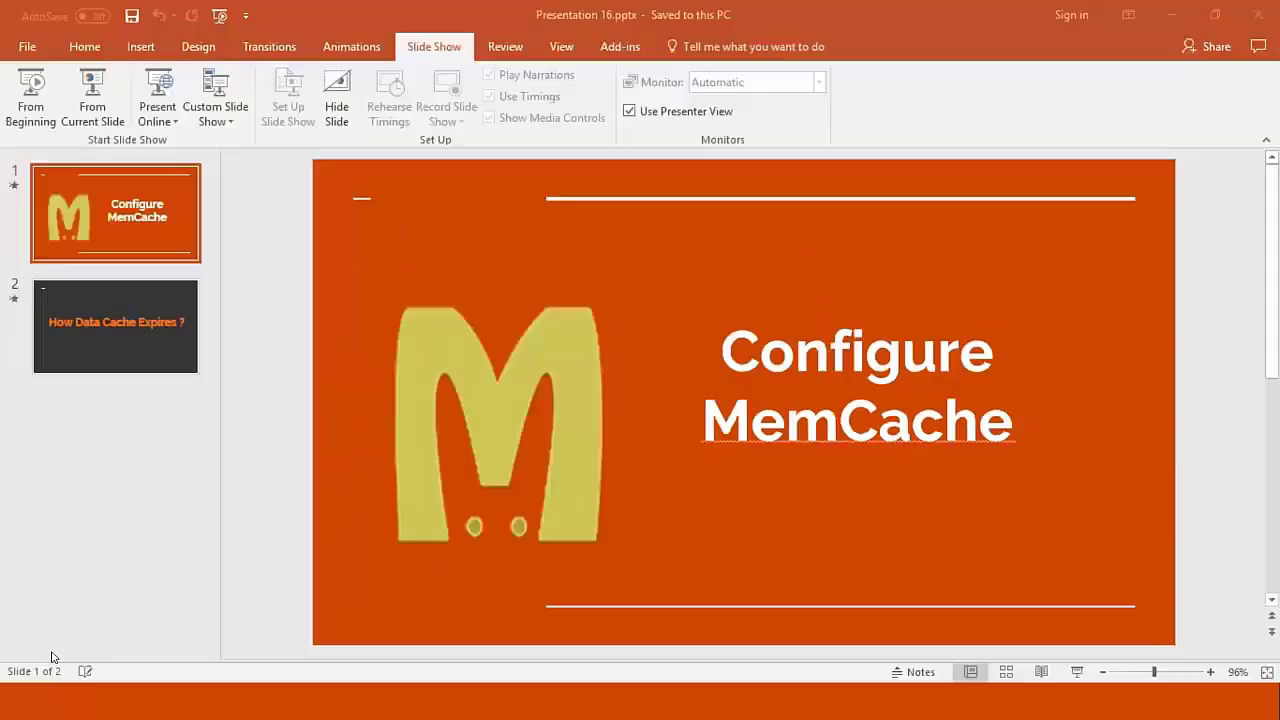
key("alt+Tab")
key("alt+Tab")
key("alt+Tab")
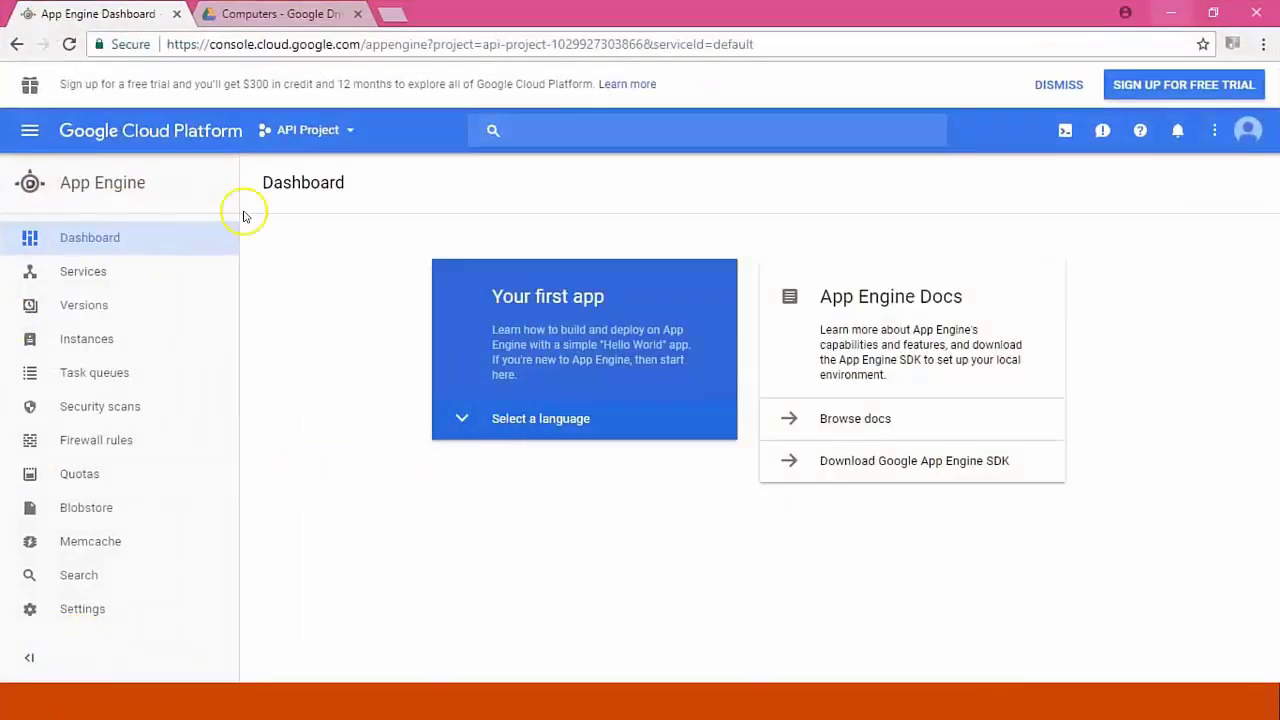
left_click(307, 138)
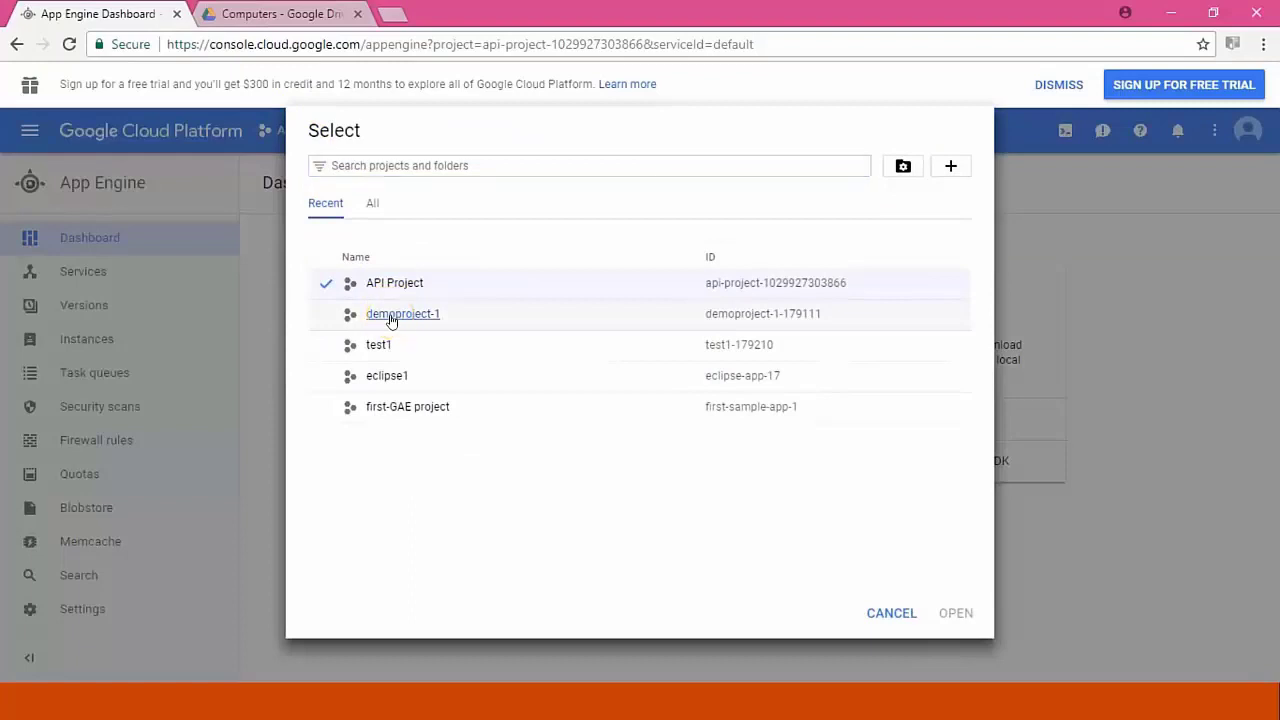
left_click(391, 316)
Filter the App Engine dashboard by version 20170907t144628, and by version 20170907t154418 after that.
left_click(337, 252)
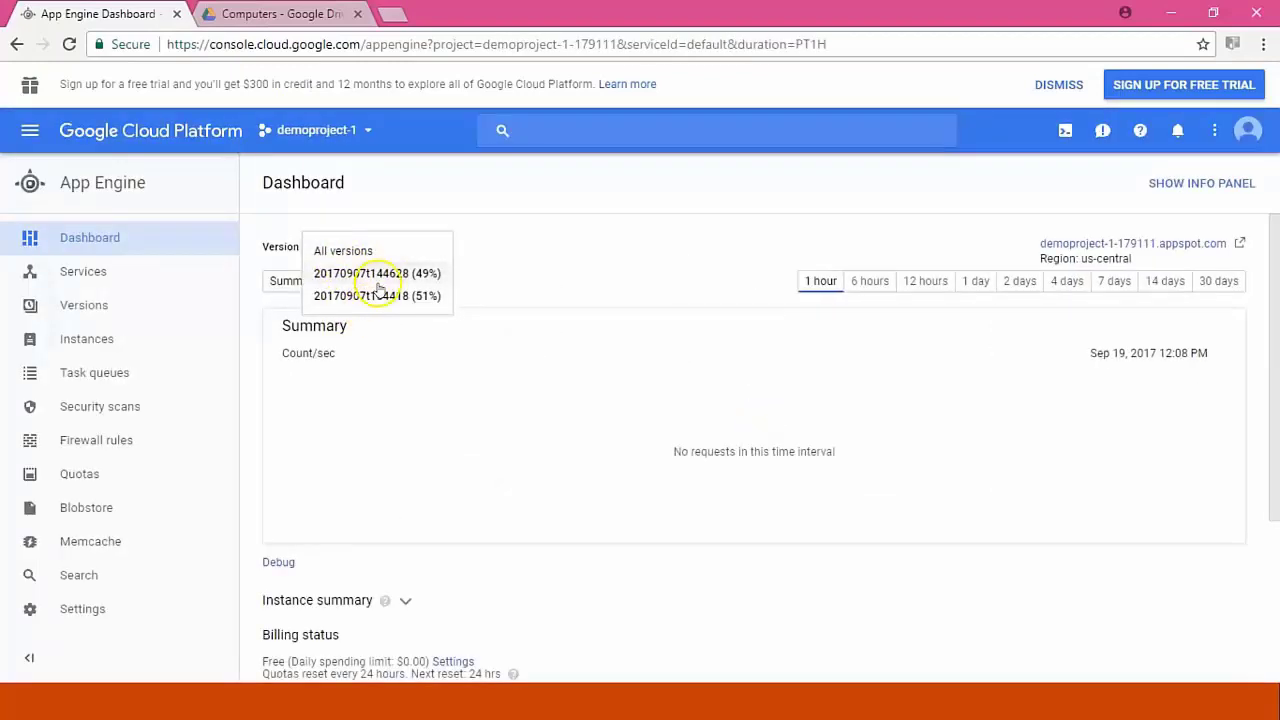
left_click(370, 275)
left_click(412, 249)
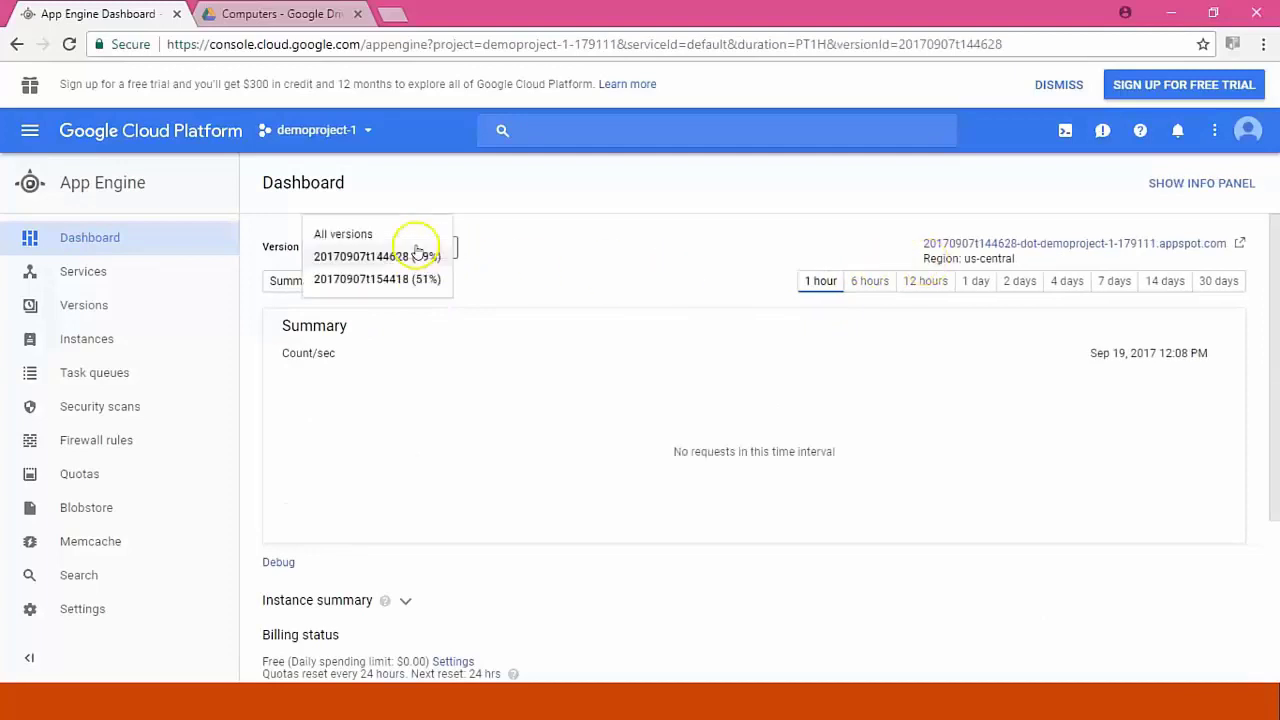
left_click(400, 292)
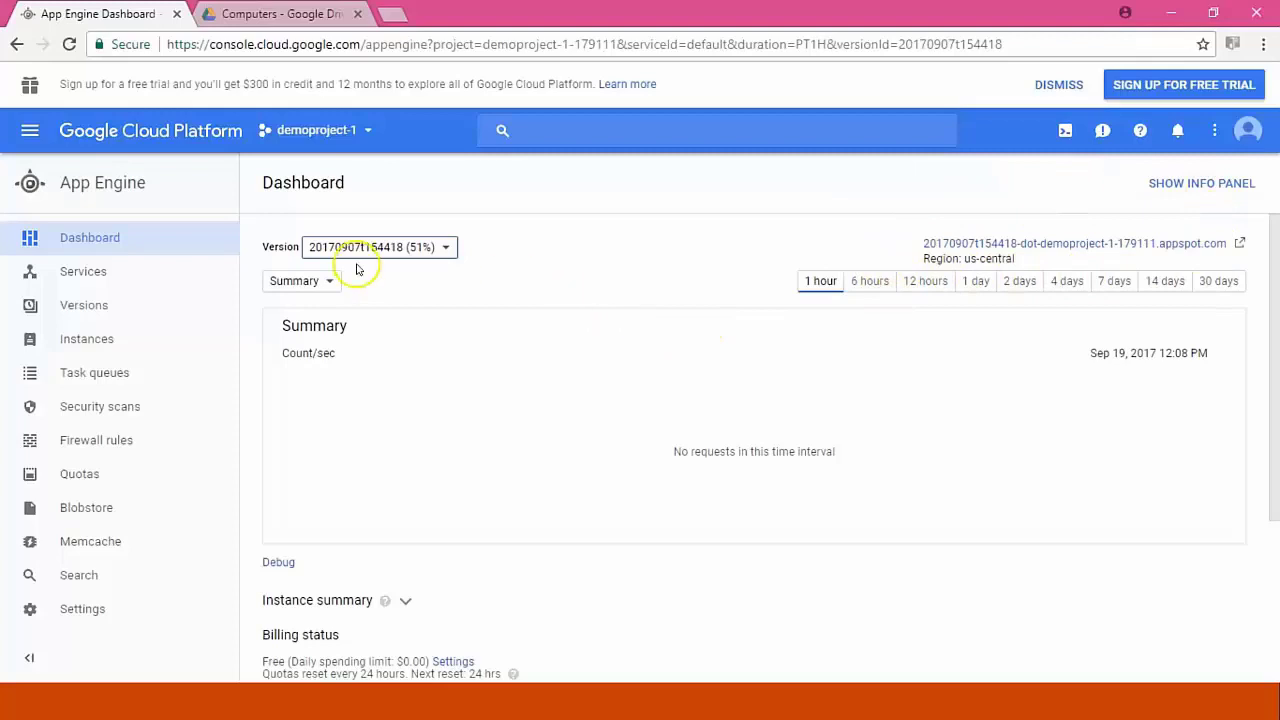
Open the project's Memcache page and flush the entire cache.
left_click(89, 550)
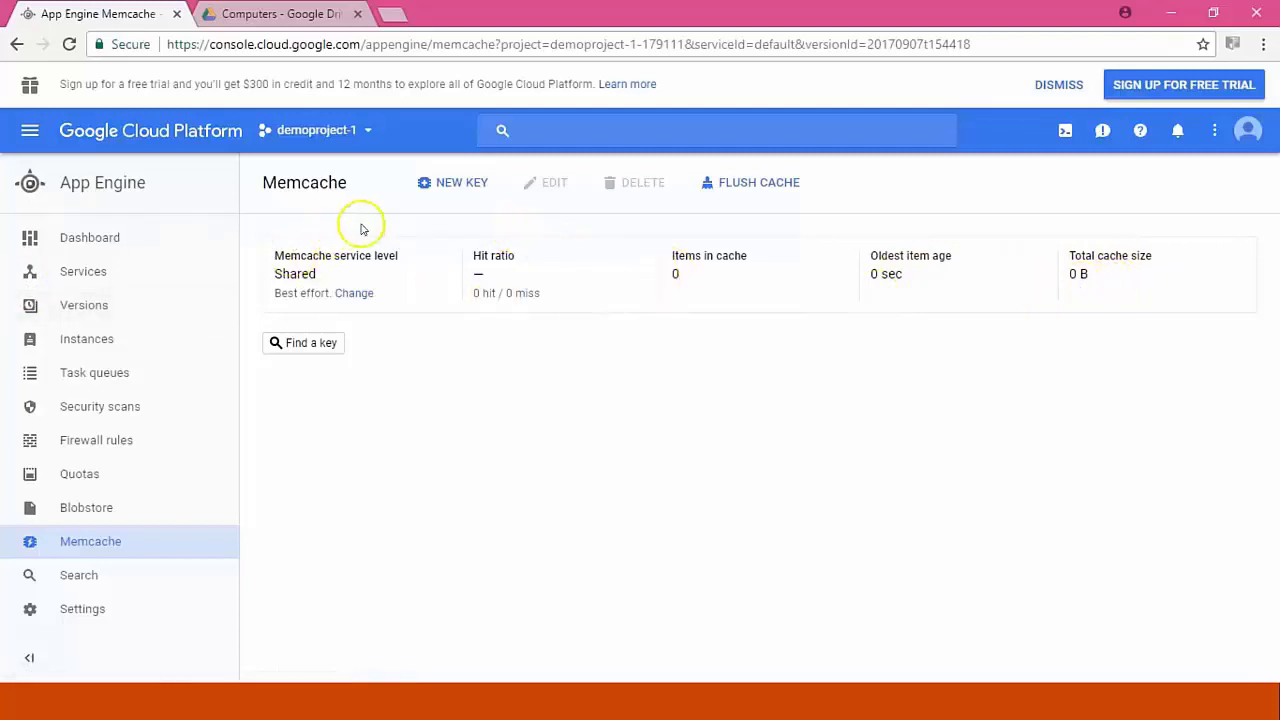
left_click(779, 188)
left_click(968, 430)
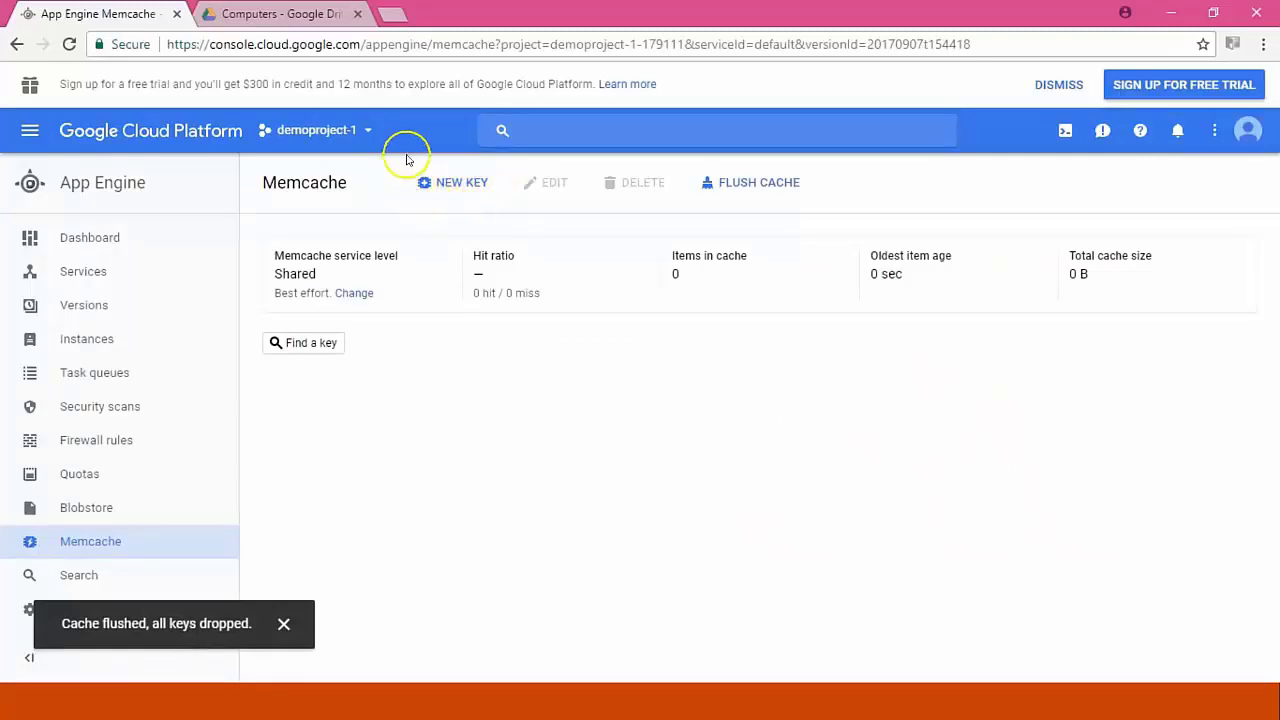
Start a new memcache entry with namespace mem1, key type Java String and key memcache1.
left_click(460, 190)
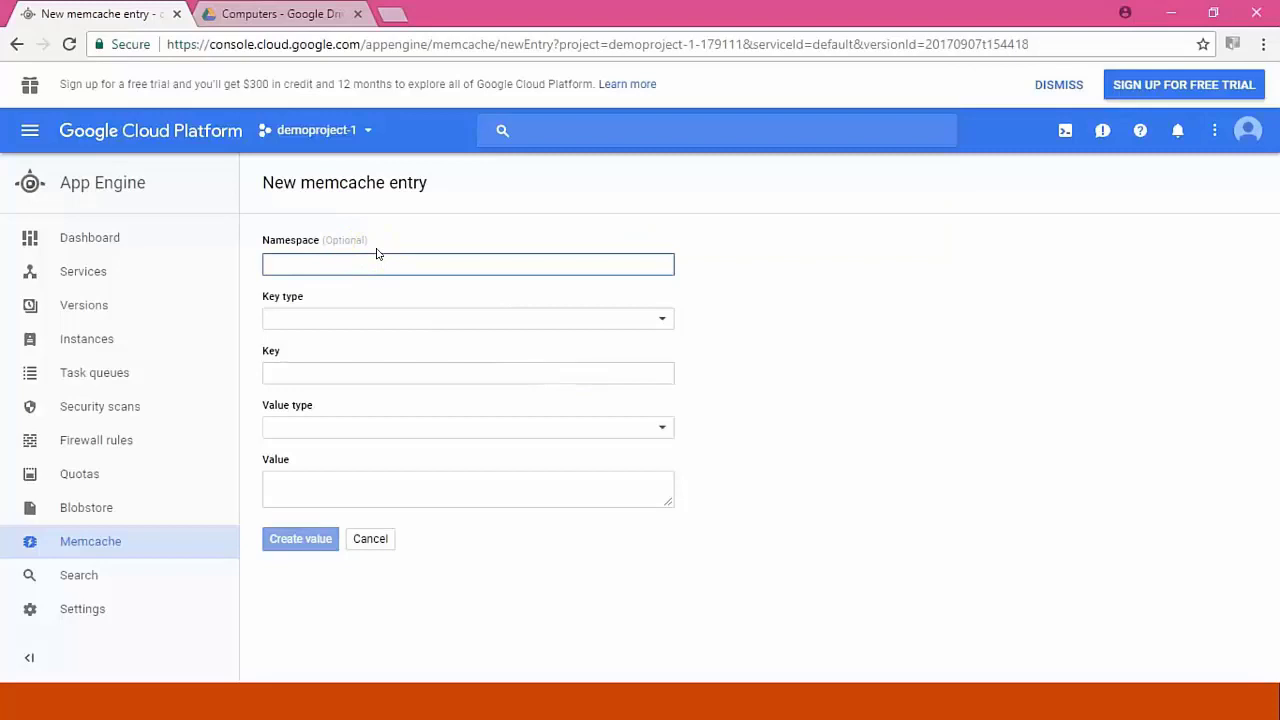
type("mem1")
key("Tab")
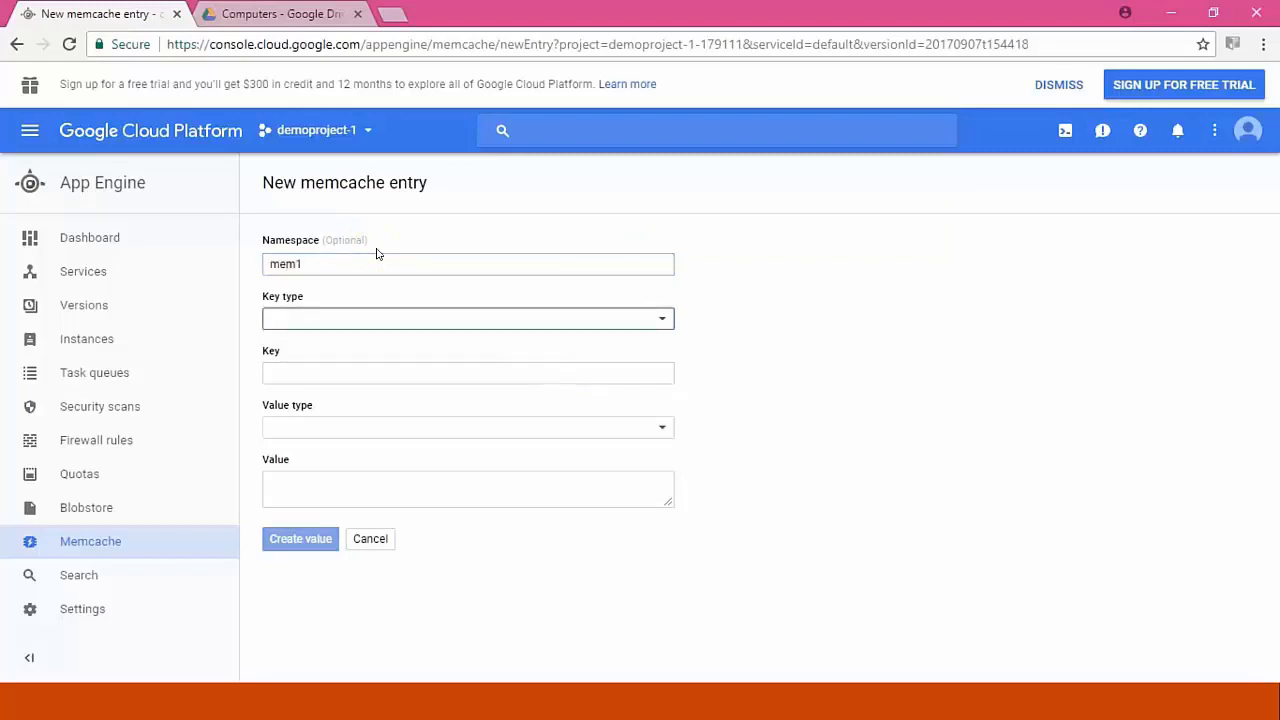
left_click(406, 314)
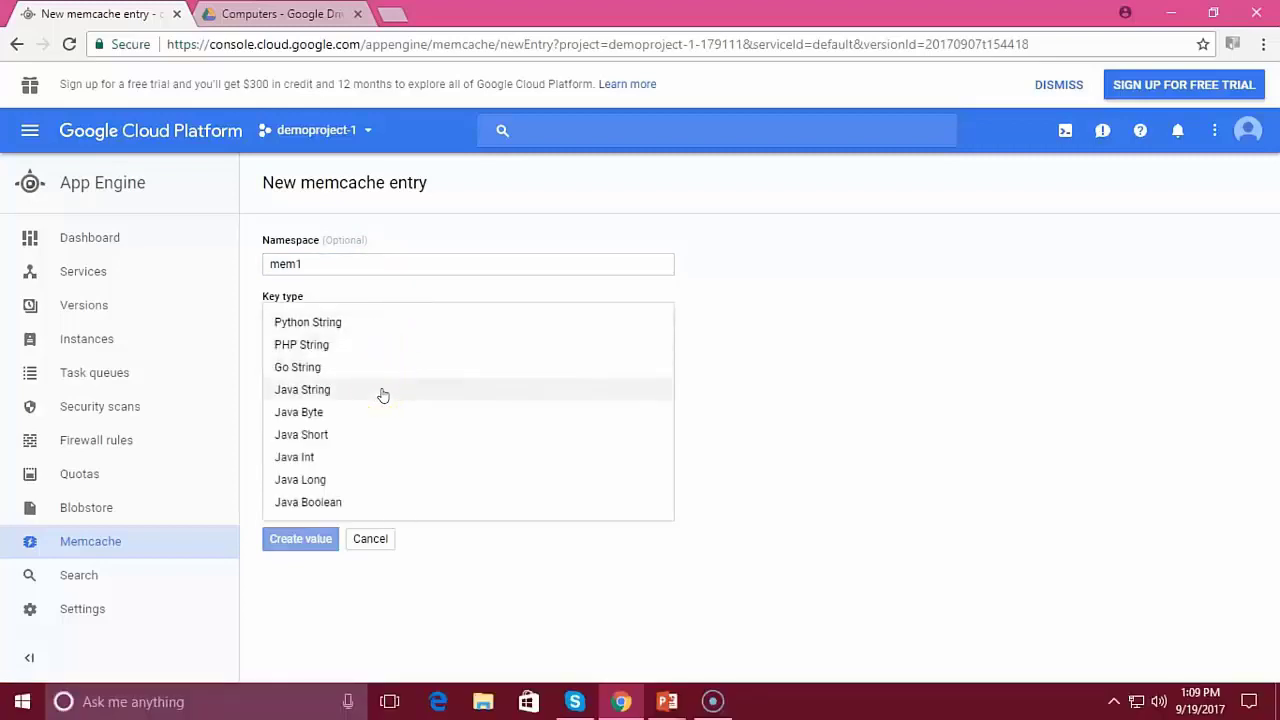
left_click(330, 399)
left_click(330, 399)
left_click(357, 375)
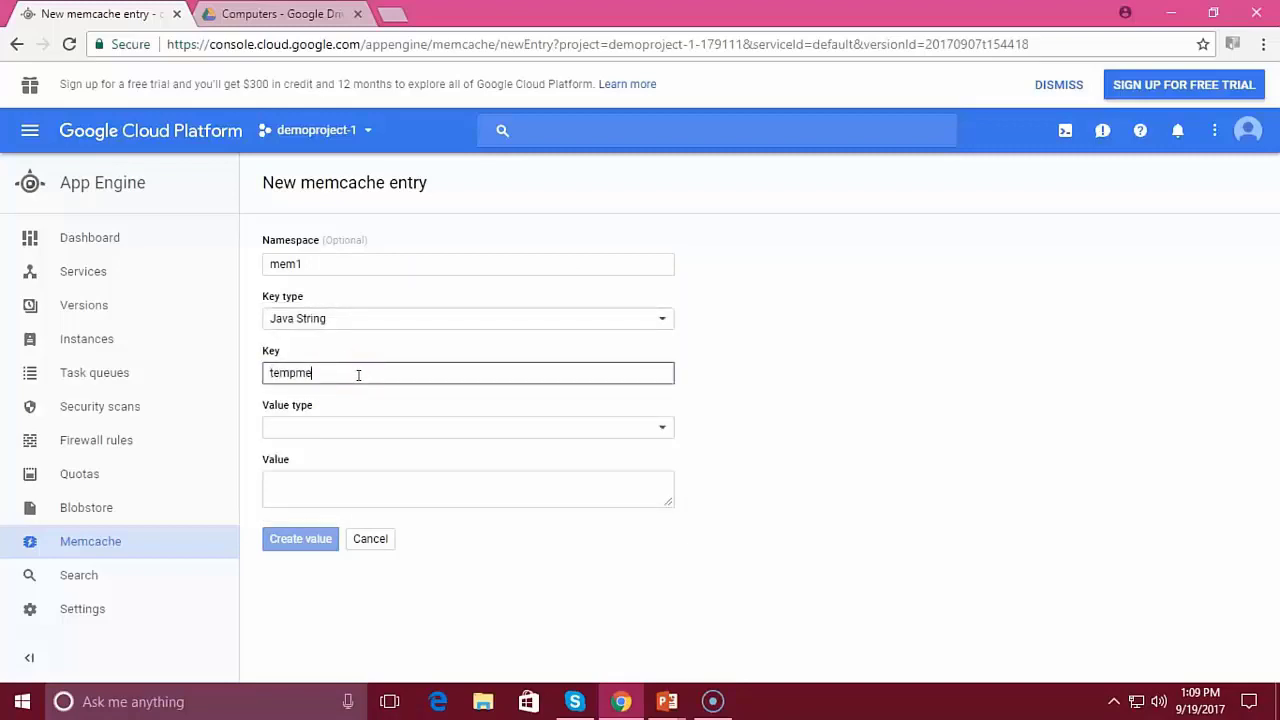
left_click_drag(358, 375, 191, 368)
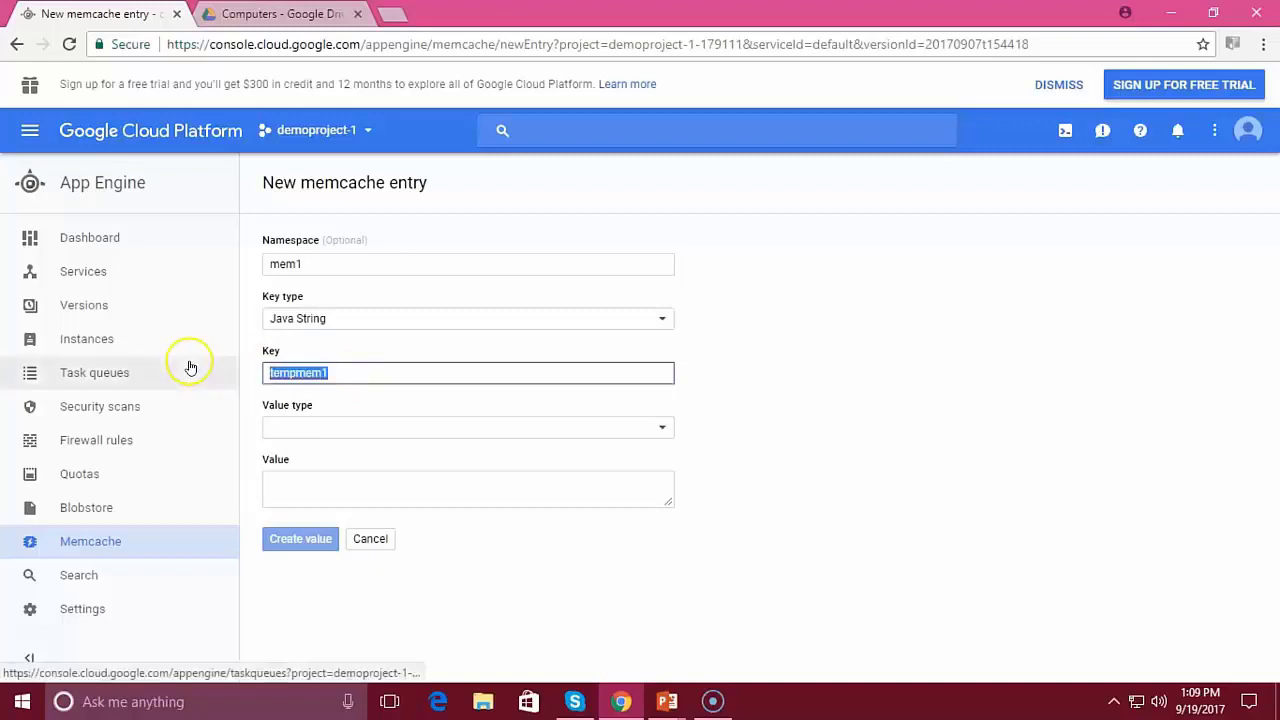
type("memcache")
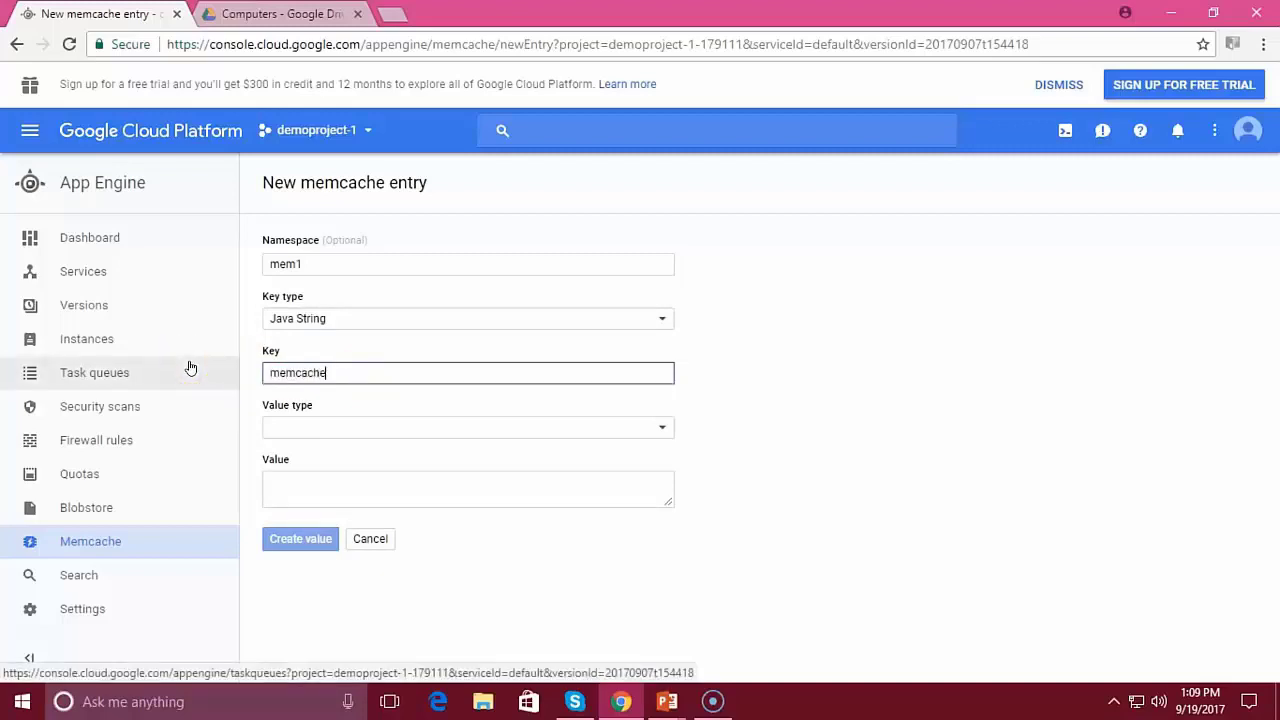
type("1")
Give the new memcache entry the value type String and the value memcache, and create it.
left_click(346, 427)
left_click(346, 434)
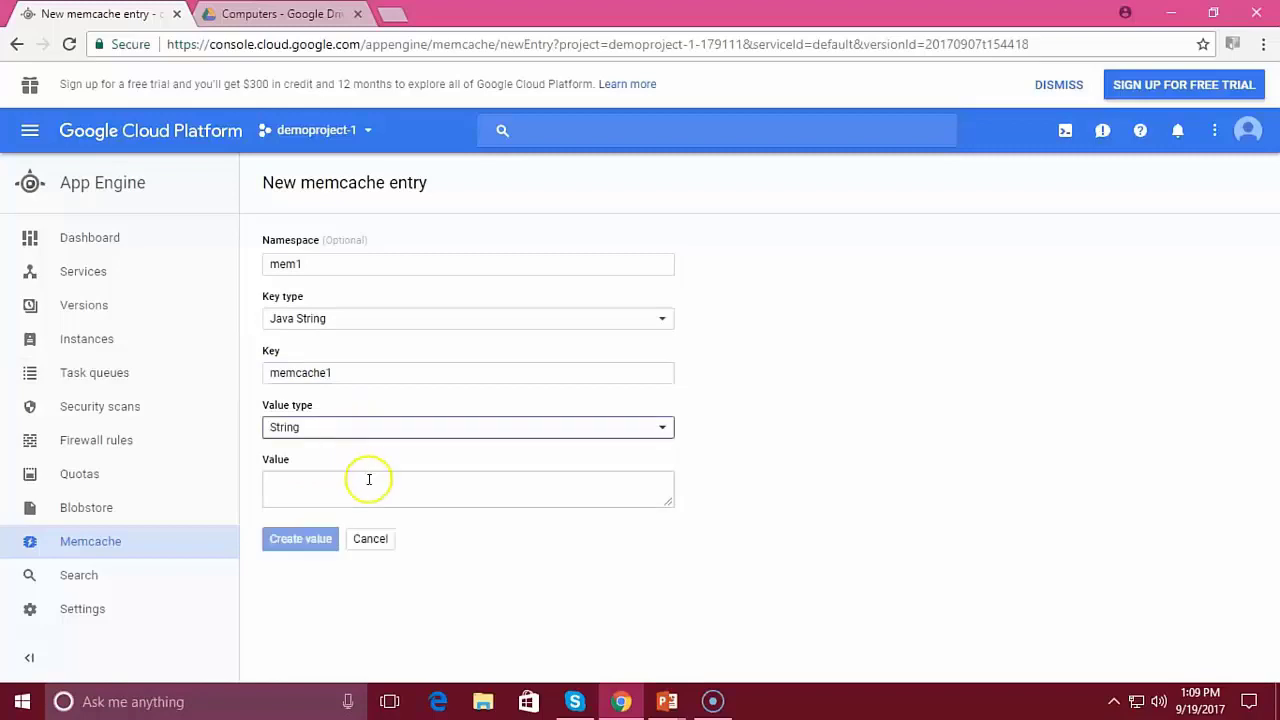
left_click(372, 487)
type("memcache")
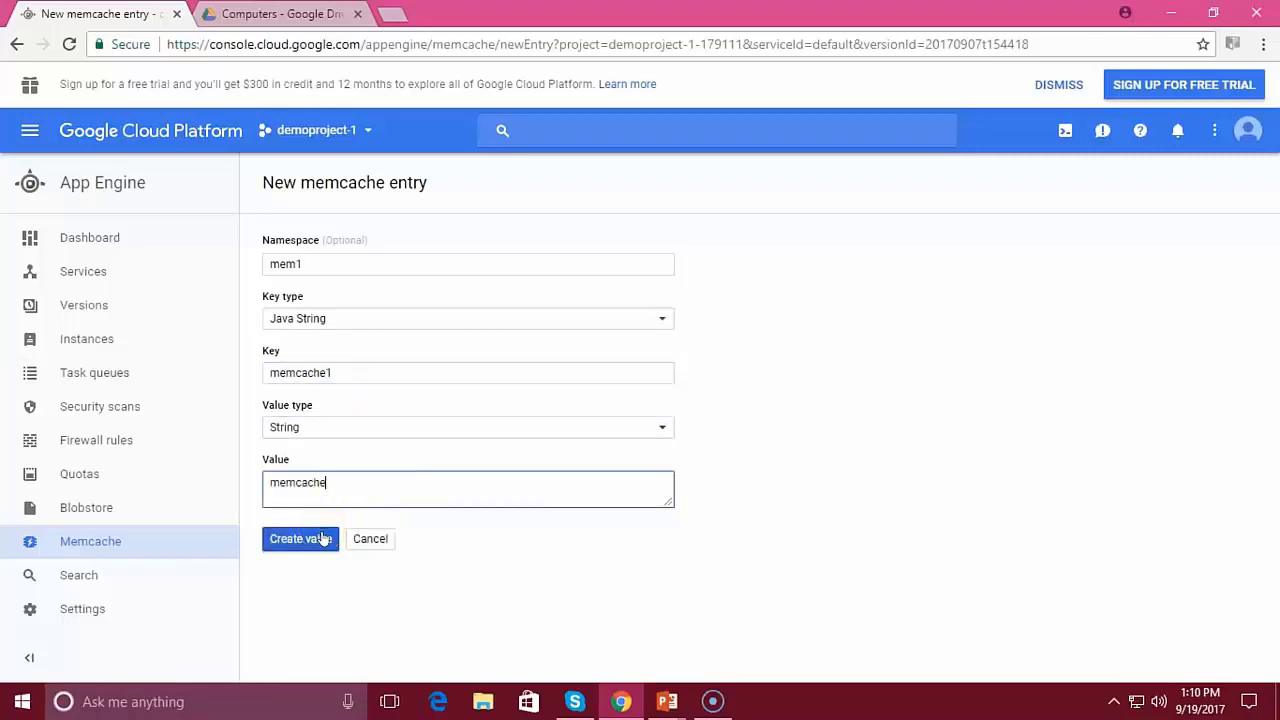
left_click(322, 547)
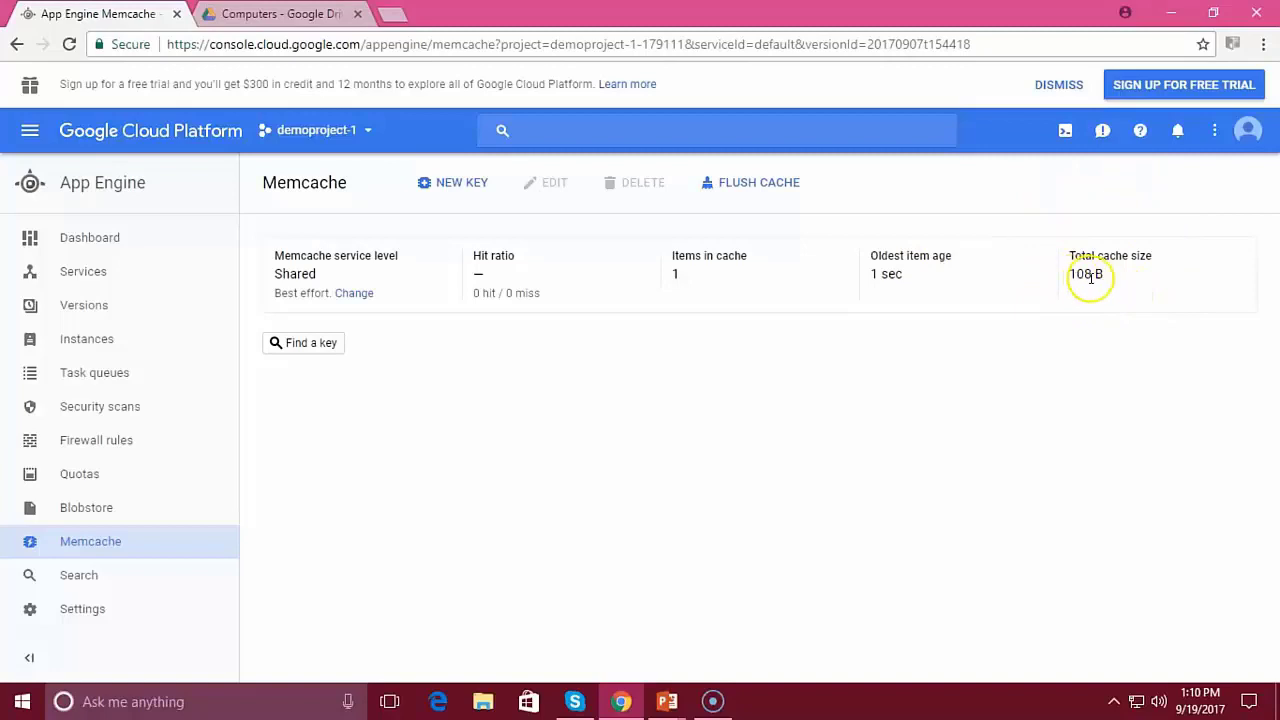
Review the Memcache class settings without changing them, and flush the entire cache of demoproject-1.
left_click(352, 296)
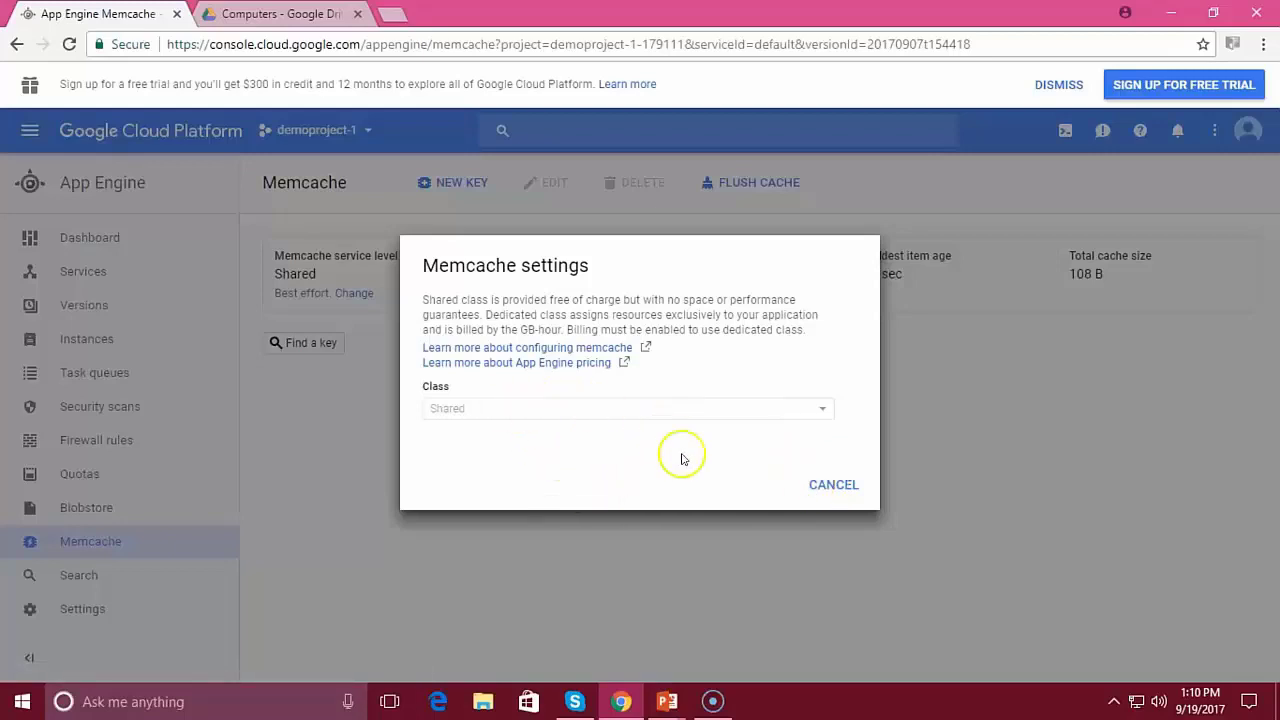
left_click(832, 488)
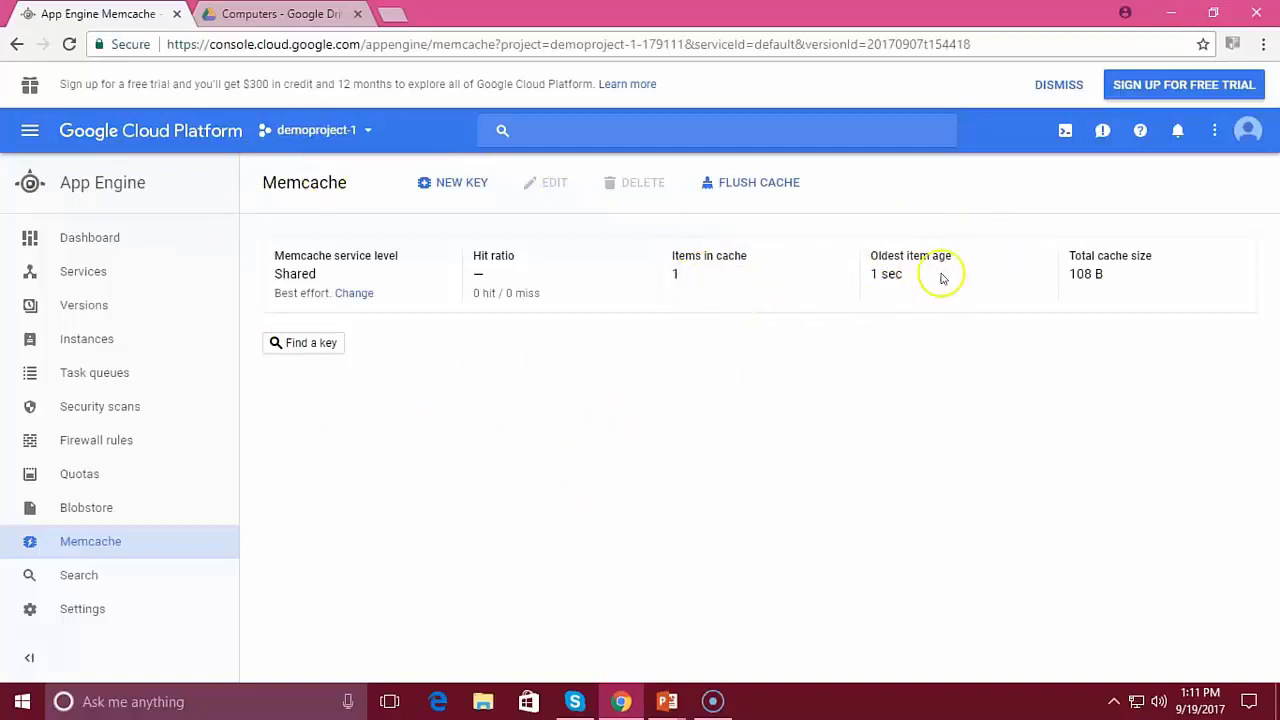
left_click(731, 188)
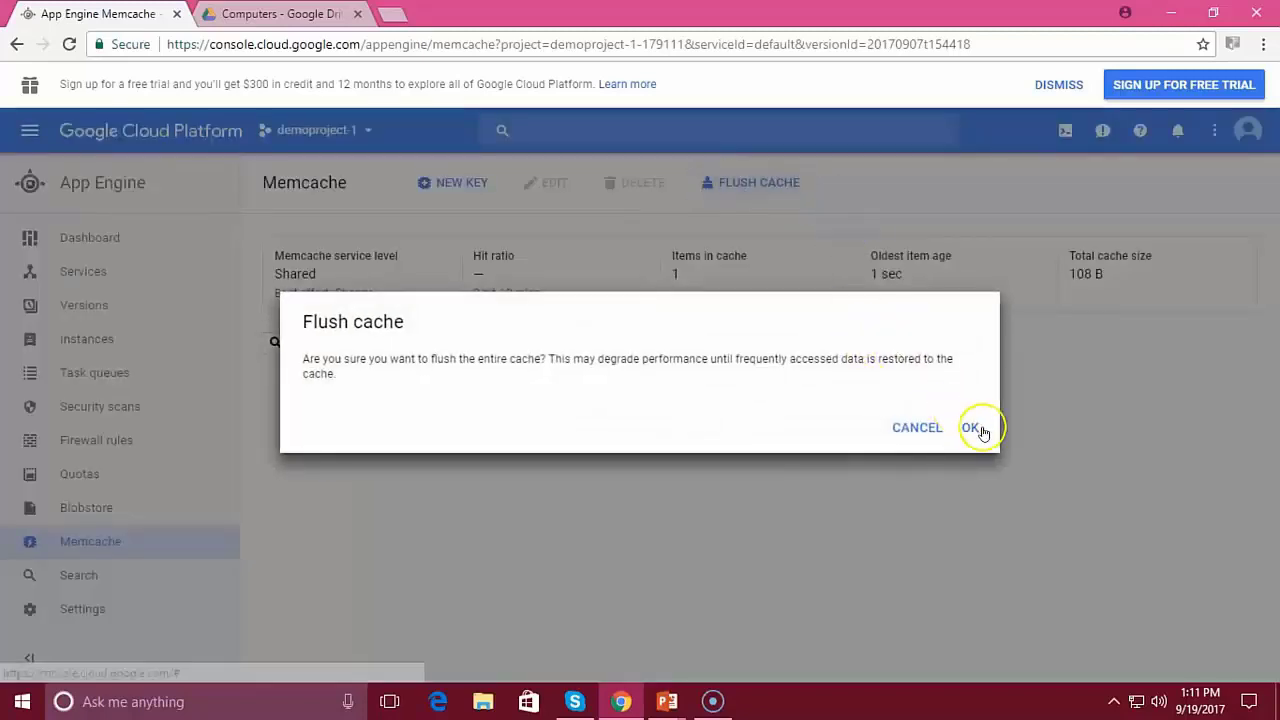
left_click(972, 428)
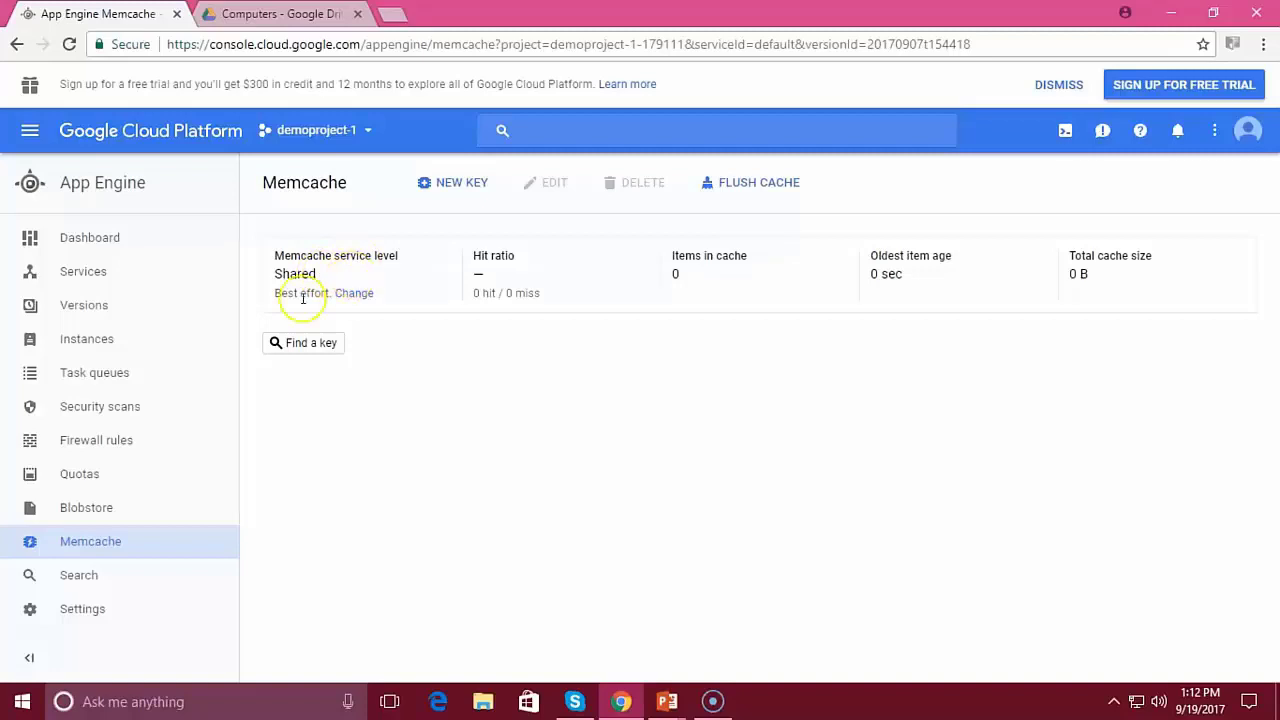
Check the service class in the Memcache settings again and close them without changes.
left_click(357, 294)
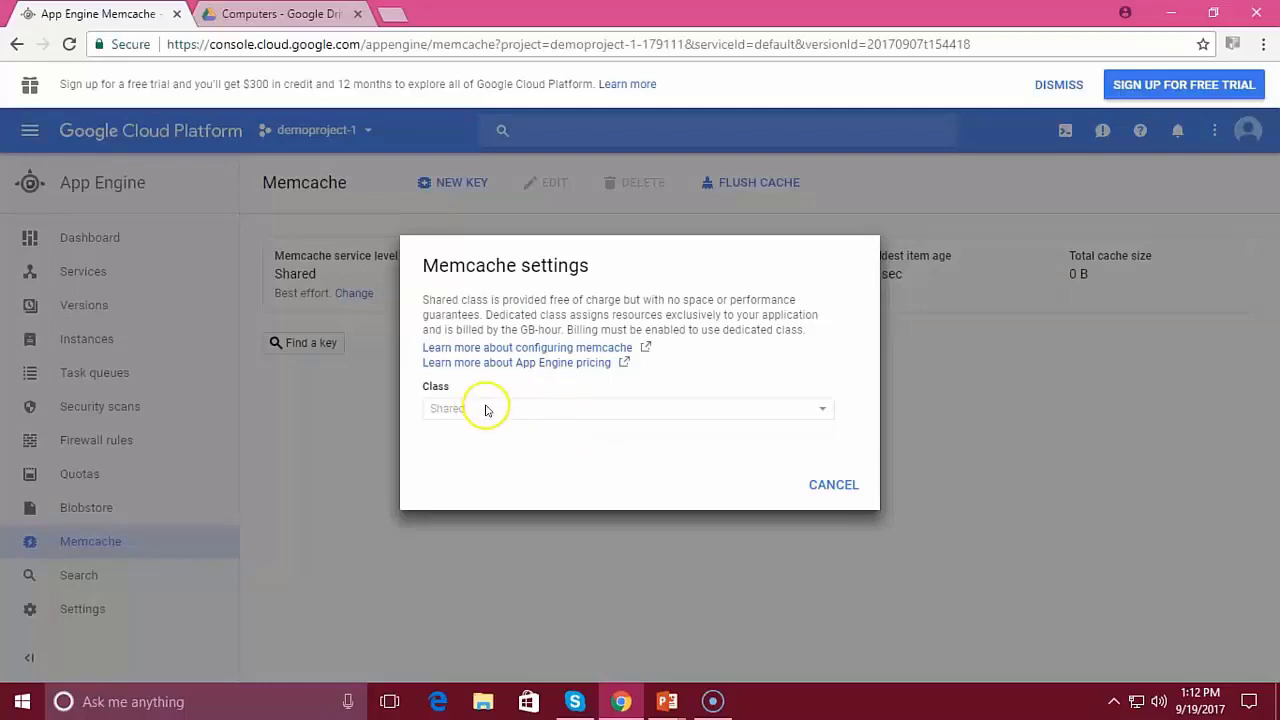
left_click(848, 485)
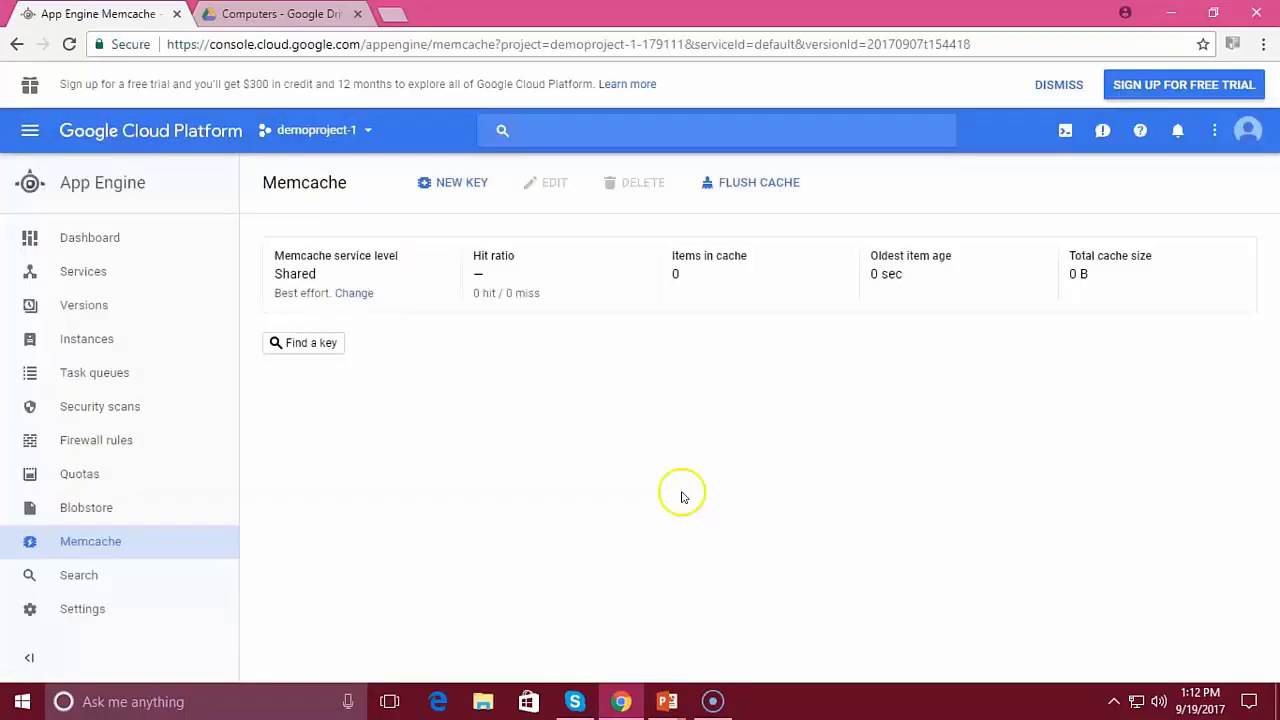